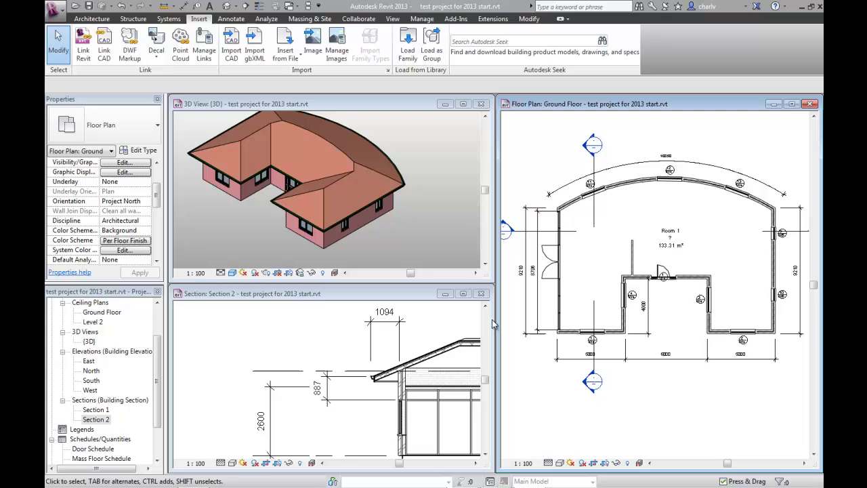
Zoom into the inner recess and inspect its top and right walls
click(793, 105)
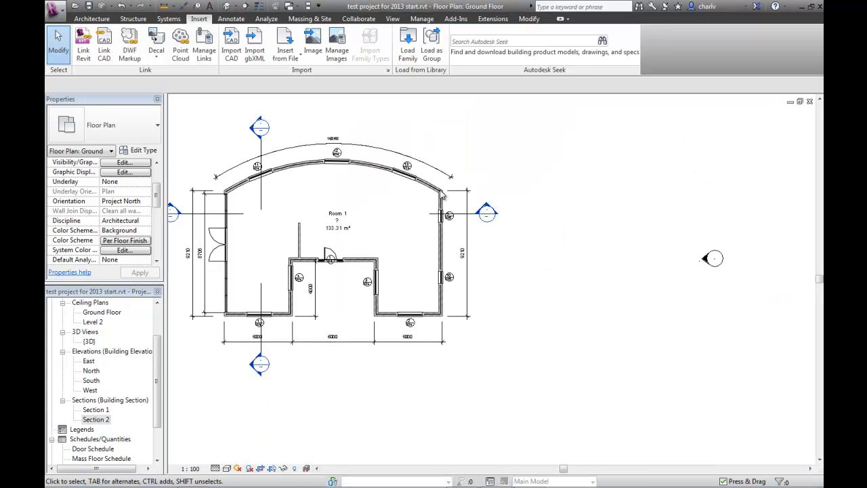
middle_drag(405, 217, 578, 228)
scroll(468, 200, up, 3)
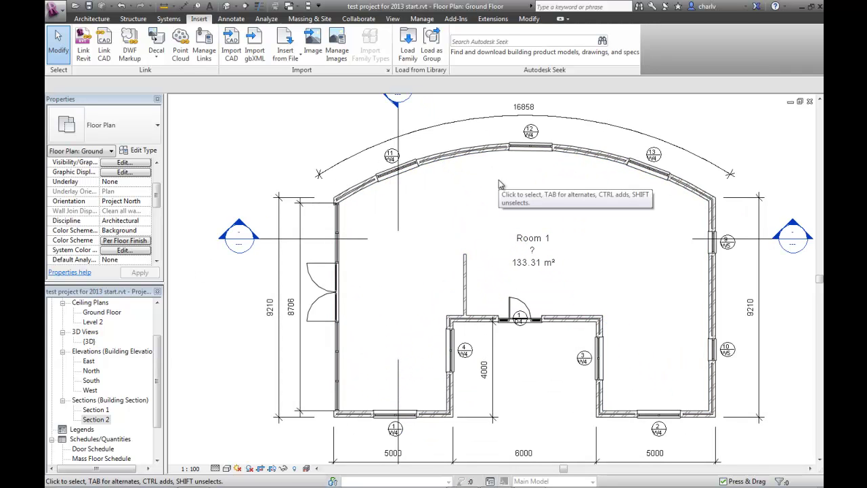
middle_drag(494, 330, 522, 201)
scroll(461, 251, up, 3)
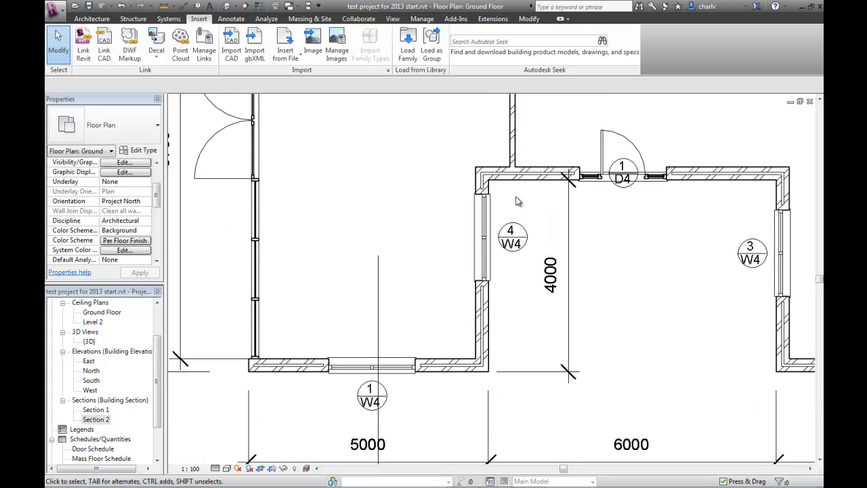
click(530, 193)
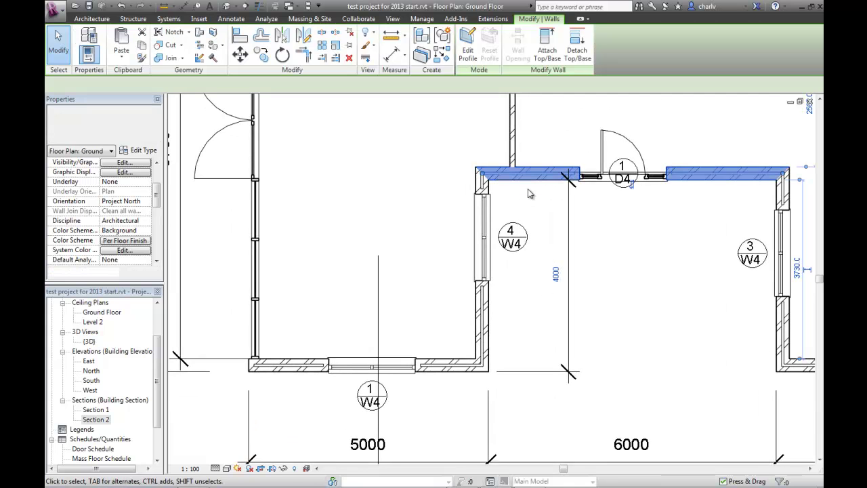
middle_drag(782, 340, 694, 339)
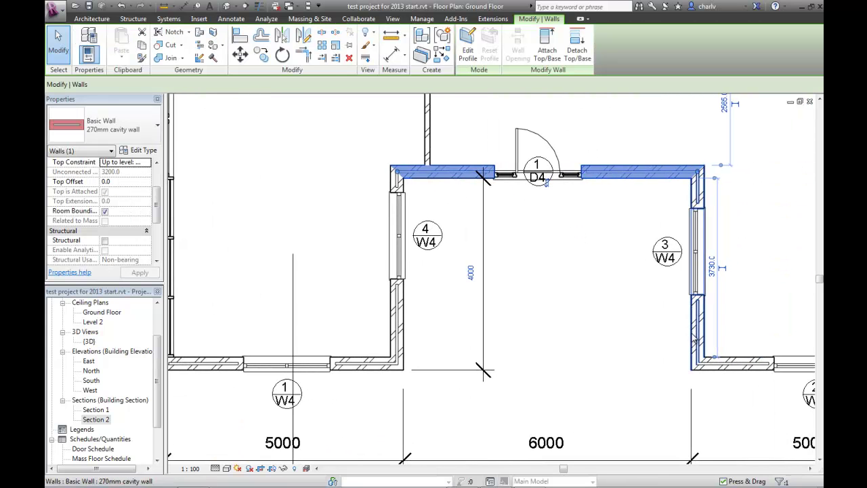
click(696, 338)
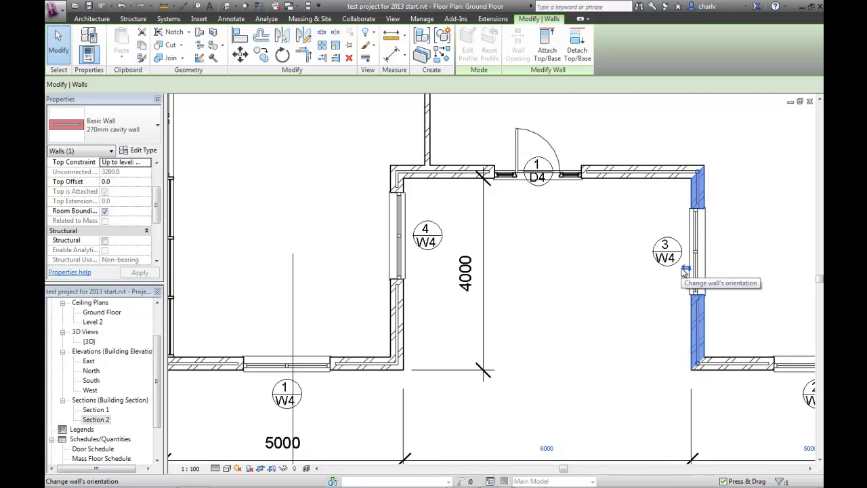
click(601, 177)
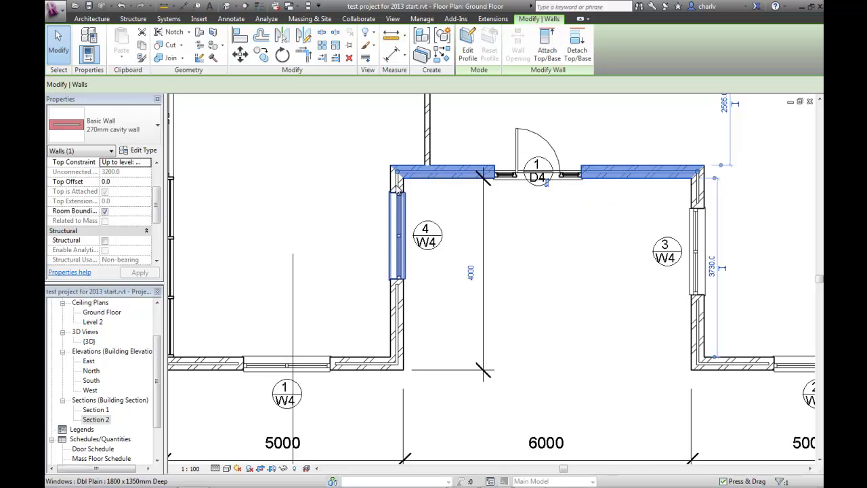
Flip the left recess wall beside W4 to face the opposite way
click(396, 308)
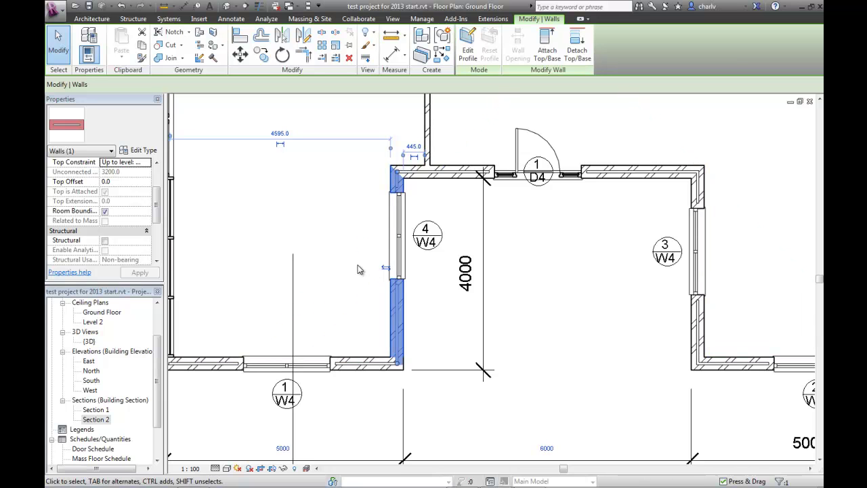
click(385, 271)
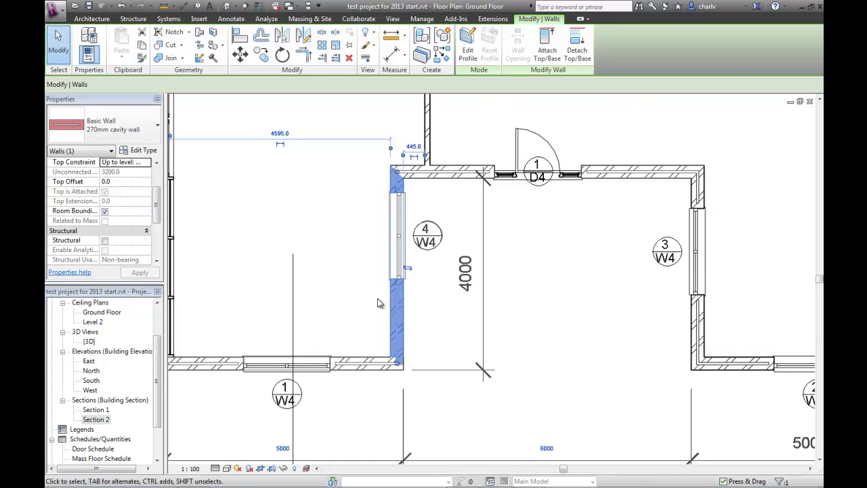
click(422, 291)
click(357, 364)
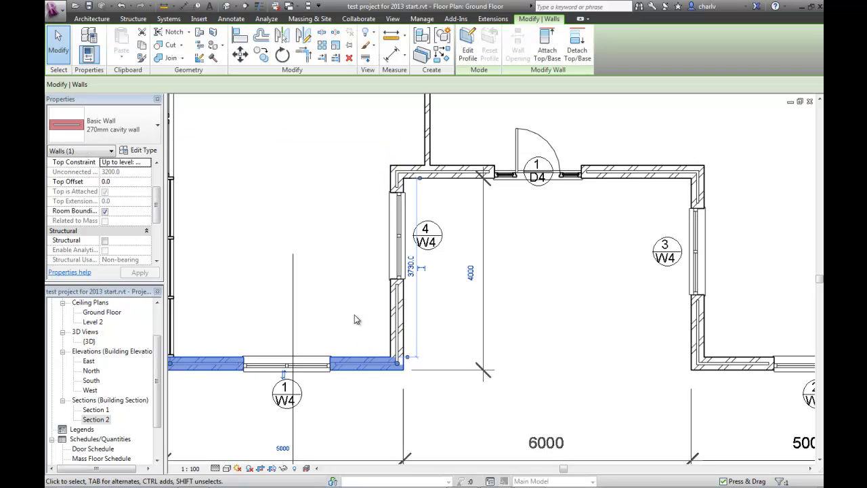
click(351, 310)
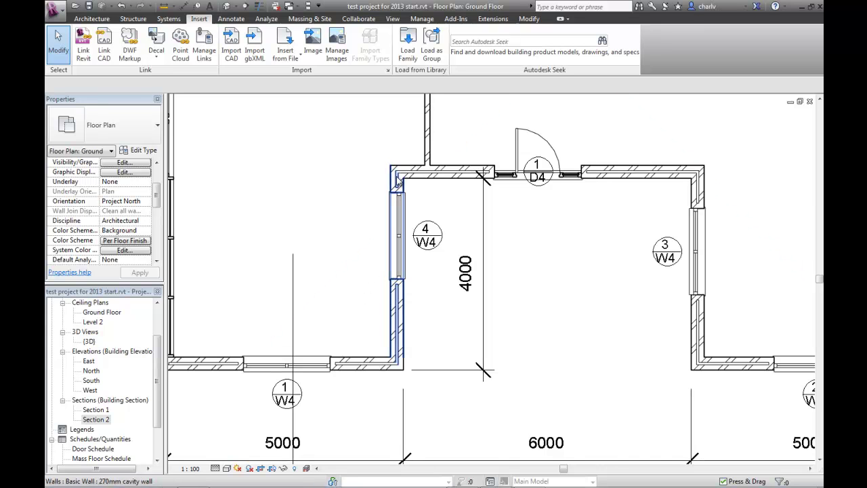
Start the Wall Joins tool and inspect the recess's upper-left and upper-right corner joins
click(520, 20)
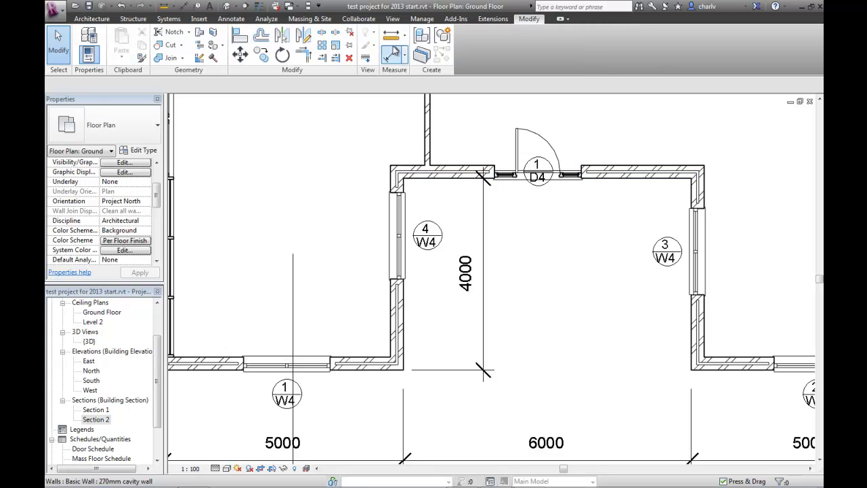
click(199, 60)
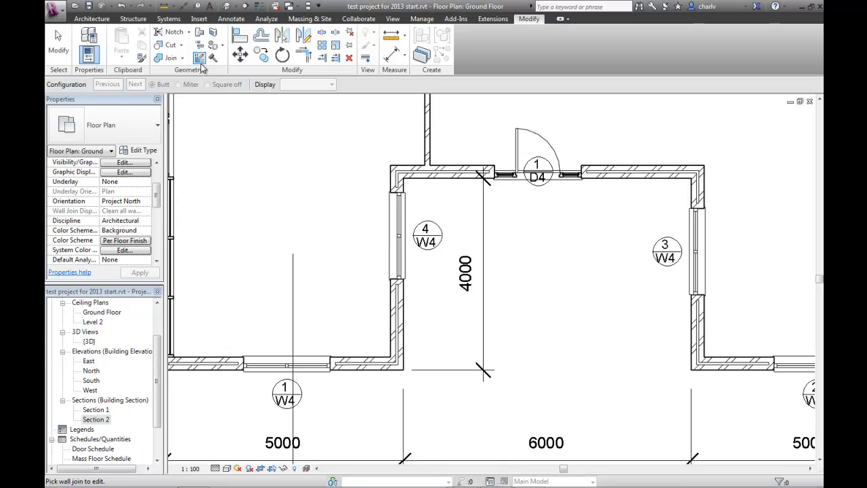
click(403, 178)
click(403, 178)
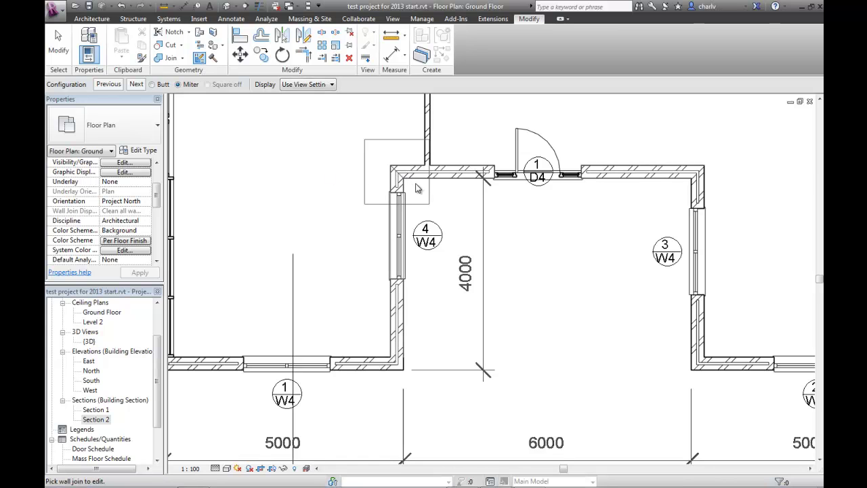
click(702, 174)
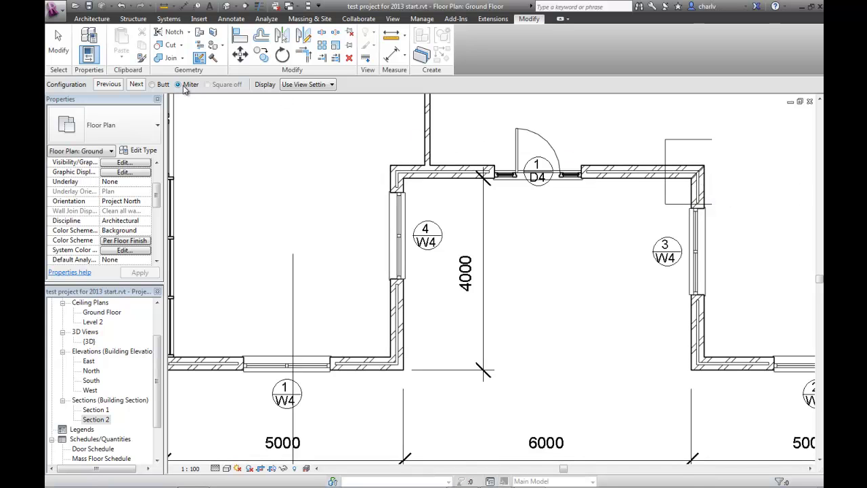
click(407, 178)
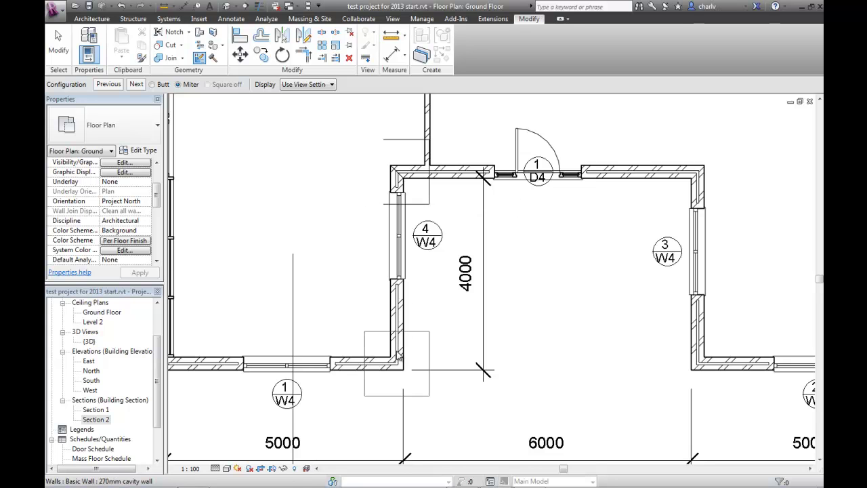
Set the recess's lower-left corner join to Miter
middle_drag(401, 355, 404, 270)
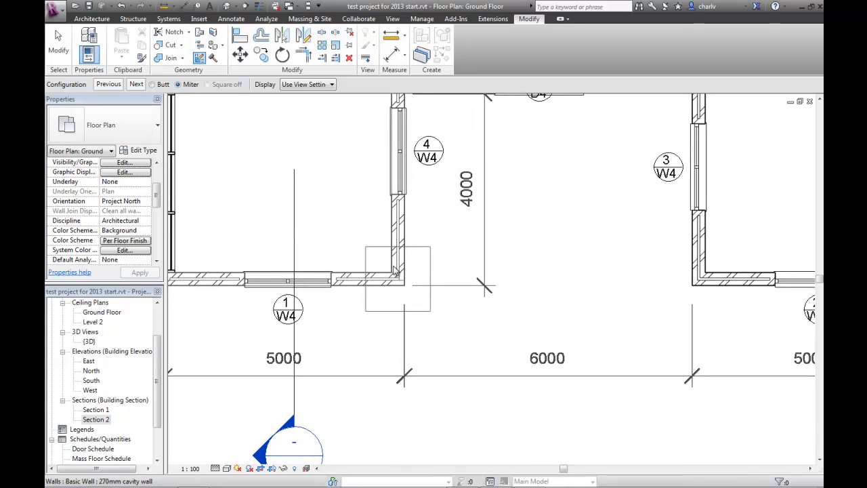
click(398, 274)
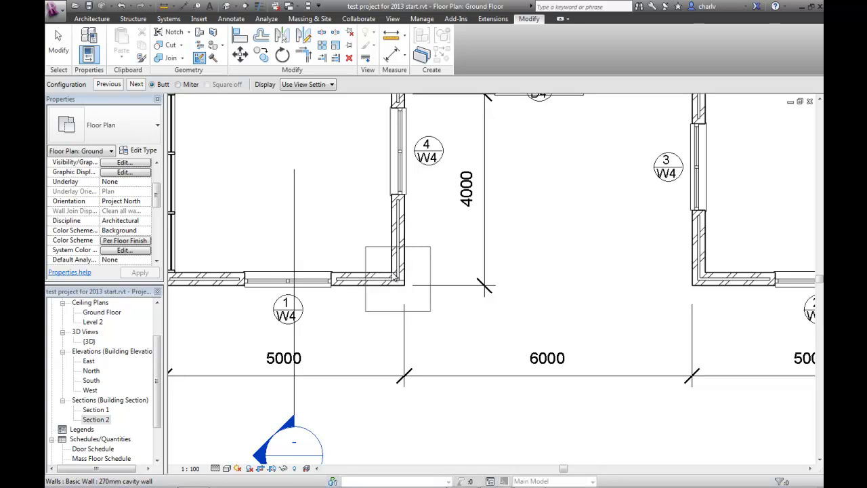
click(178, 84)
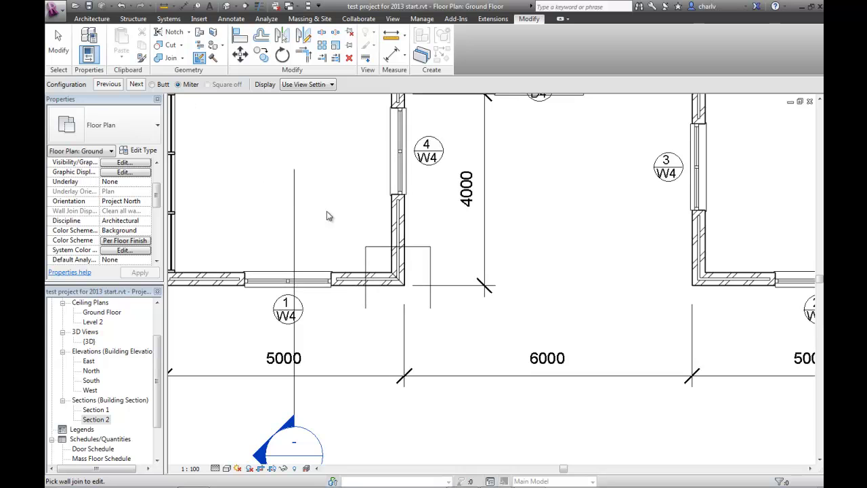
click(352, 226)
Set the arched wall's right-hand corner join to Miter and view the whole room
scroll(351, 230, down, 5)
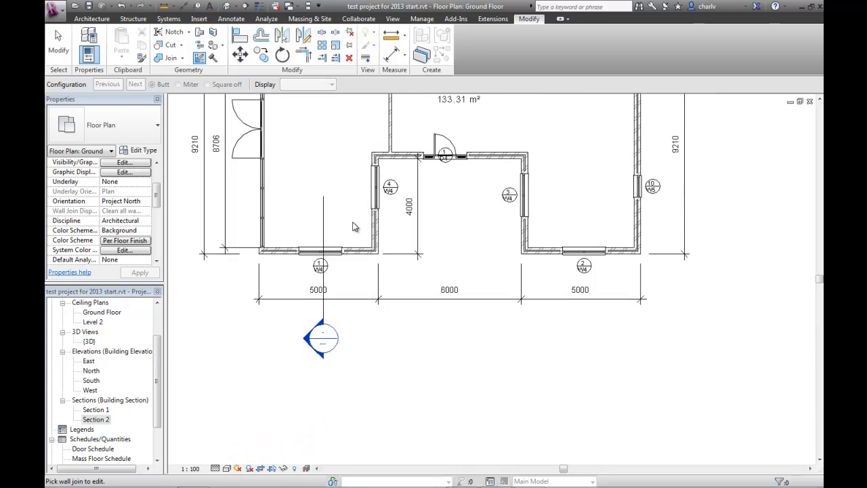
scroll(502, 194, up, 5)
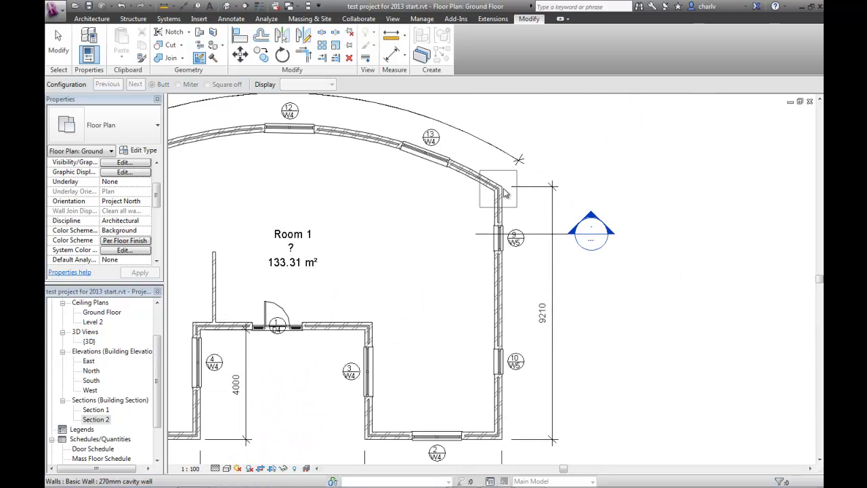
click(479, 205)
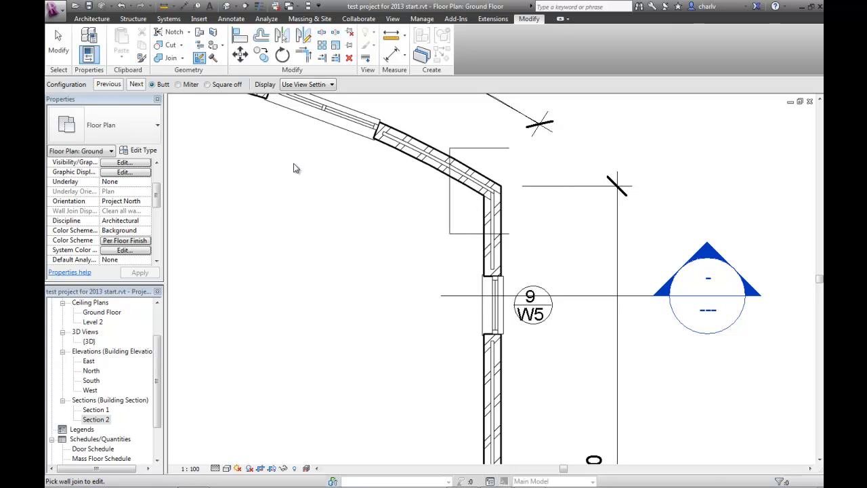
click(179, 86)
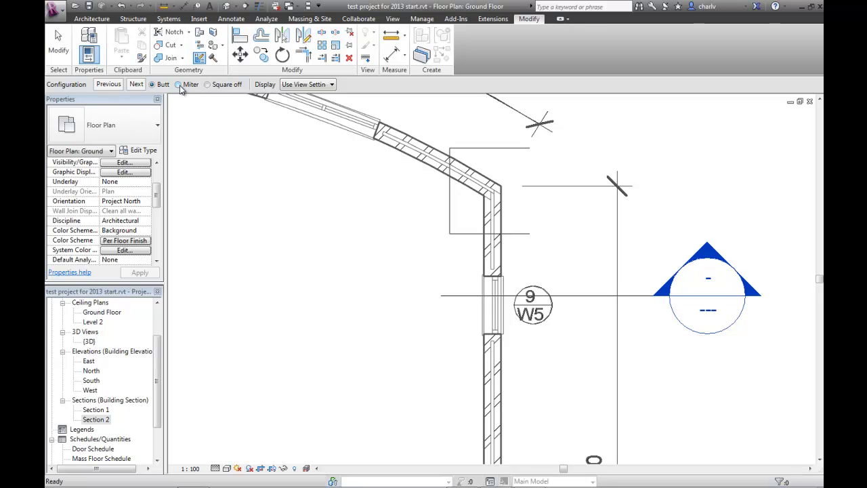
click(411, 197)
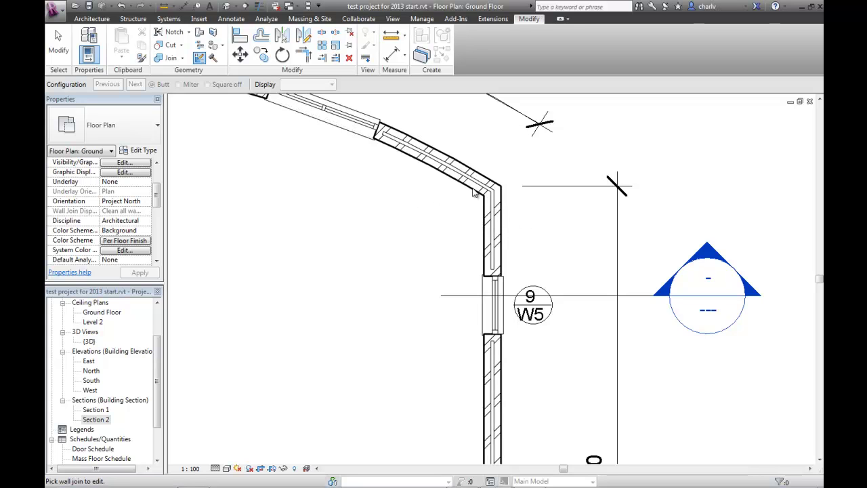
scroll(444, 214, down, 4)
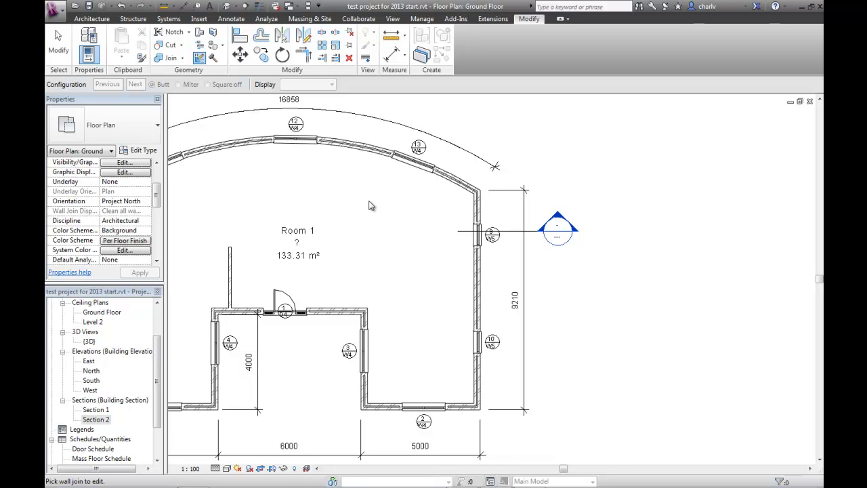
middle_drag(373, 206, 585, 213)
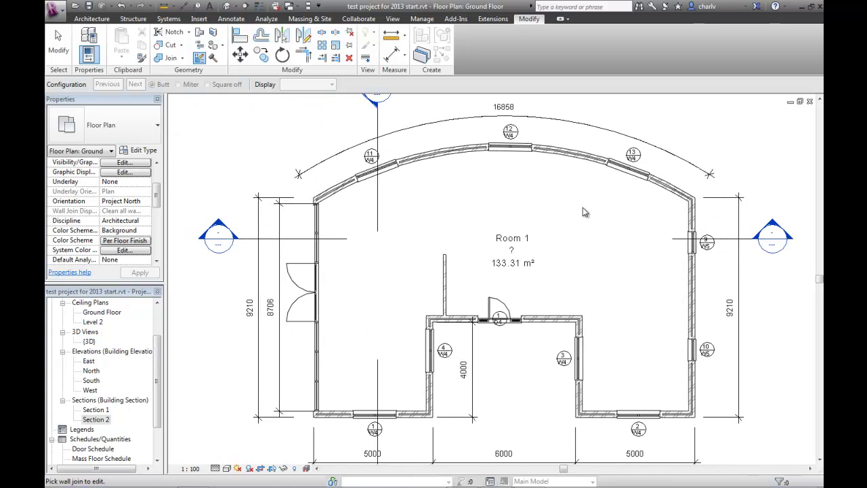
key(Escape)
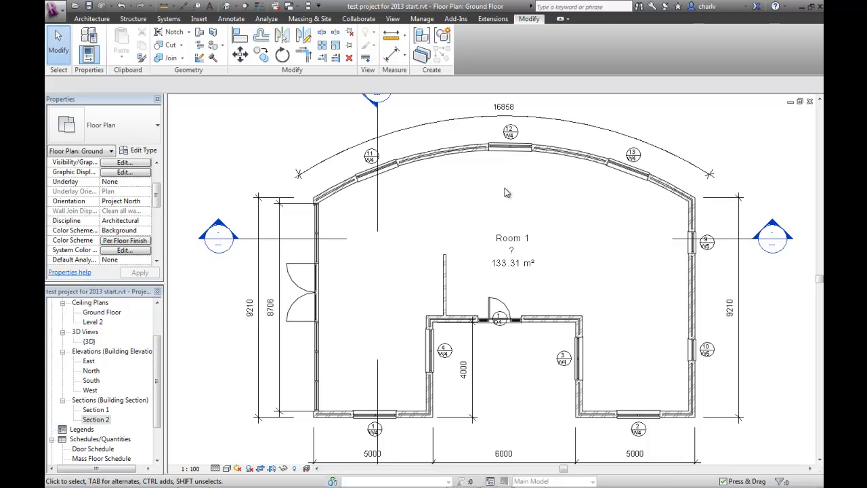
click(446, 157)
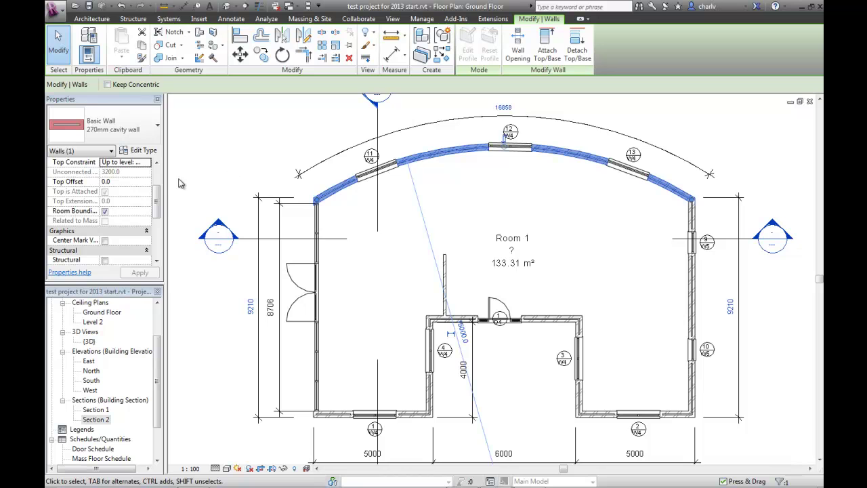
drag(157, 204, 157, 245)
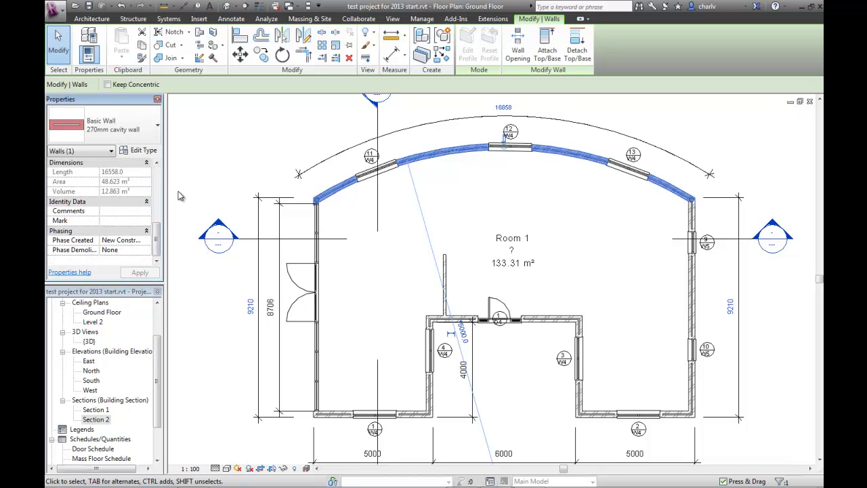
click(231, 148)
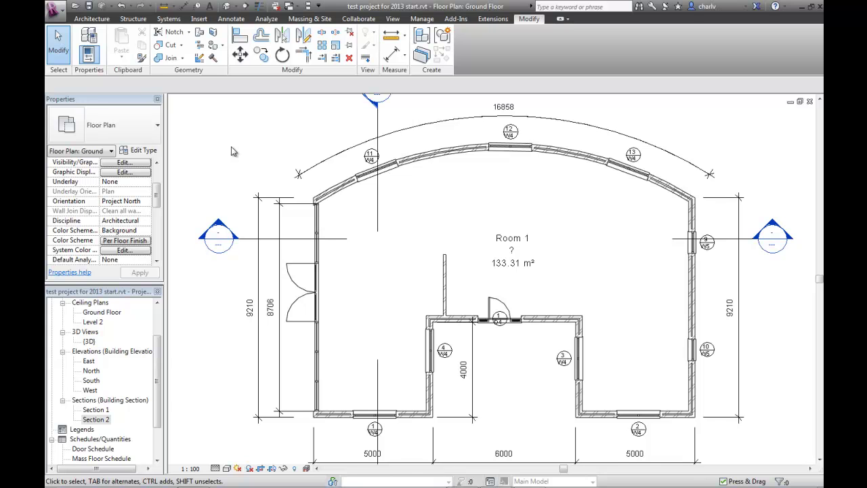
Check the type properties of the wall along the top of the small room, without changes
scroll(397, 205, up, 3)
scroll(417, 202, up, 2)
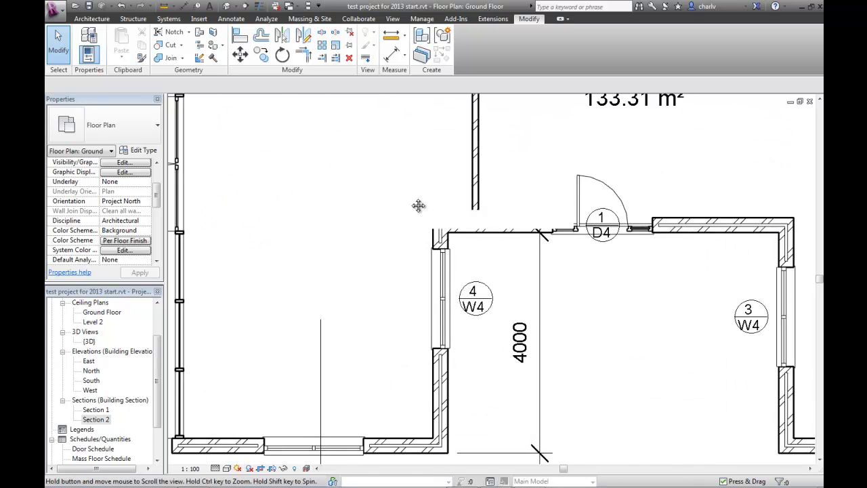
click(447, 227)
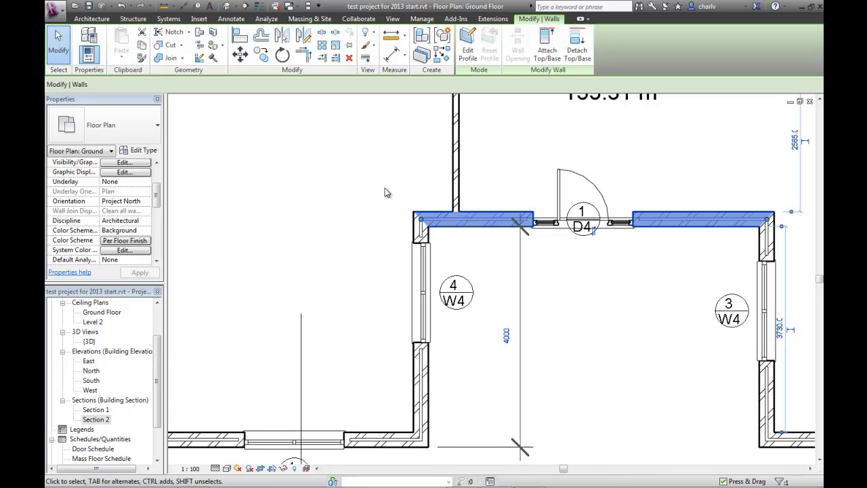
click(154, 153)
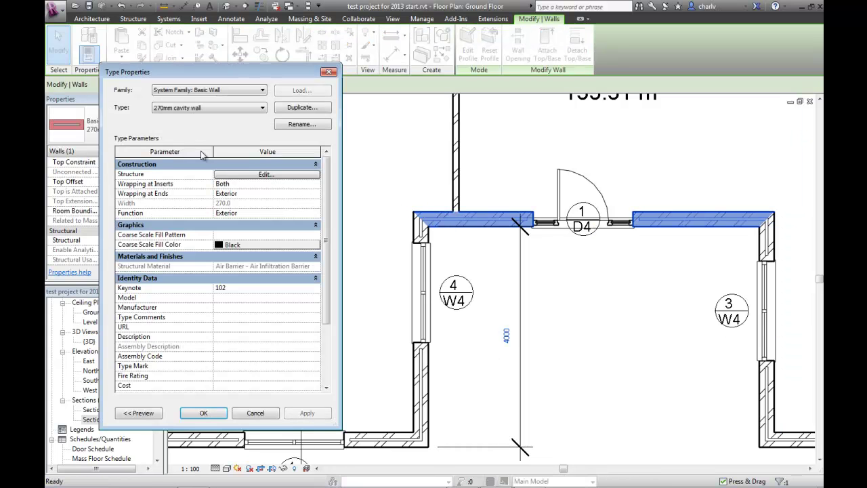
drag(218, 67, 216, 53)
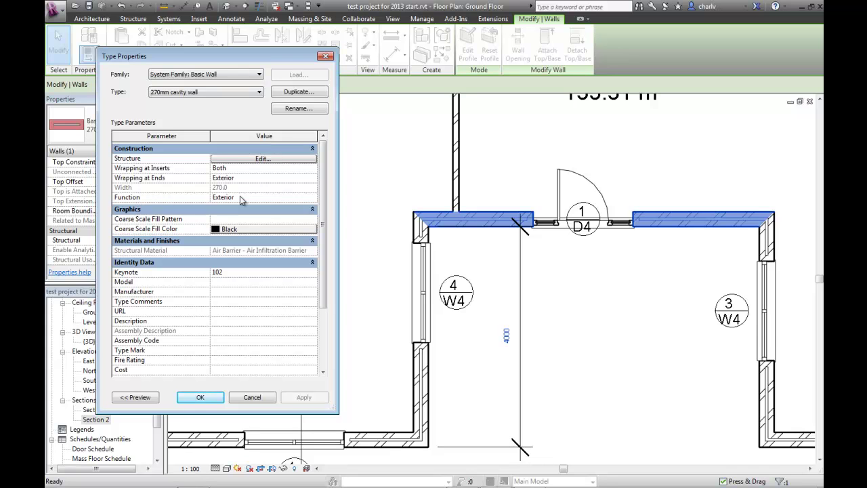
click(253, 397)
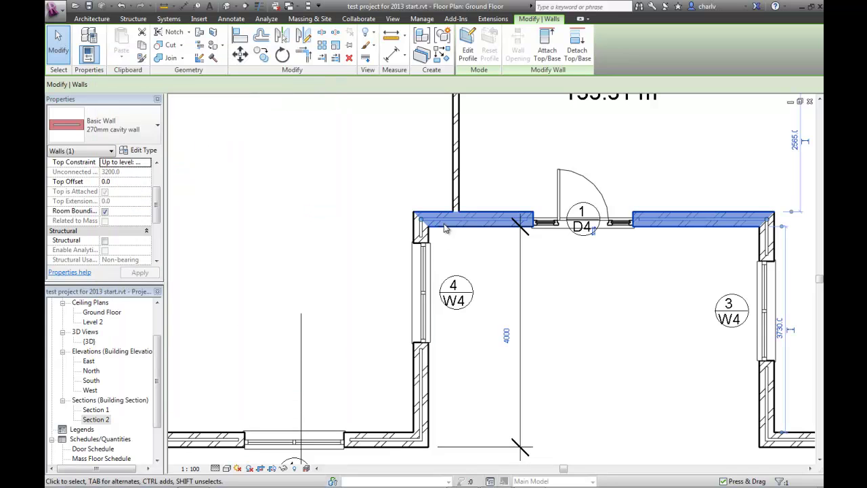
click(430, 184)
Change the 110mm wall type's Function from Exterior to Interior
click(455, 158)
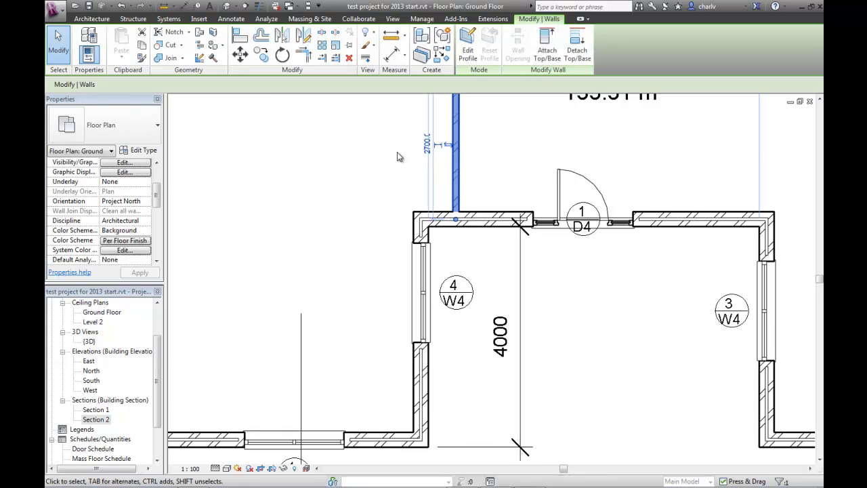
click(151, 151)
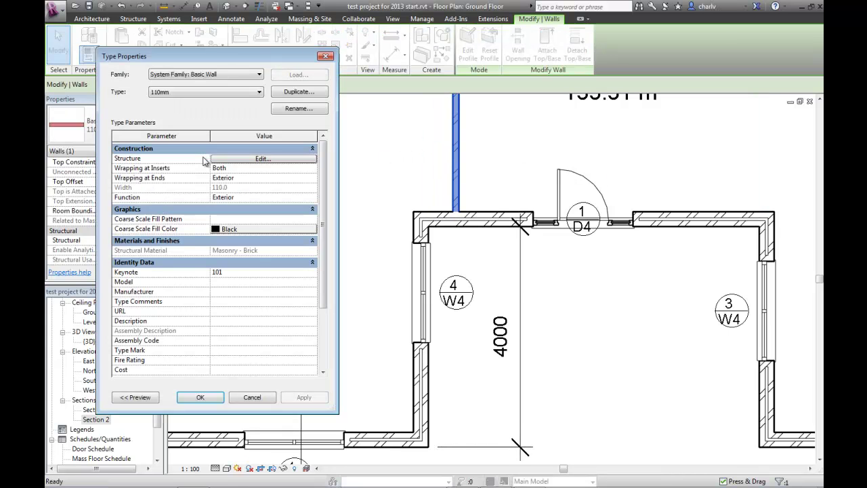
click(269, 197)
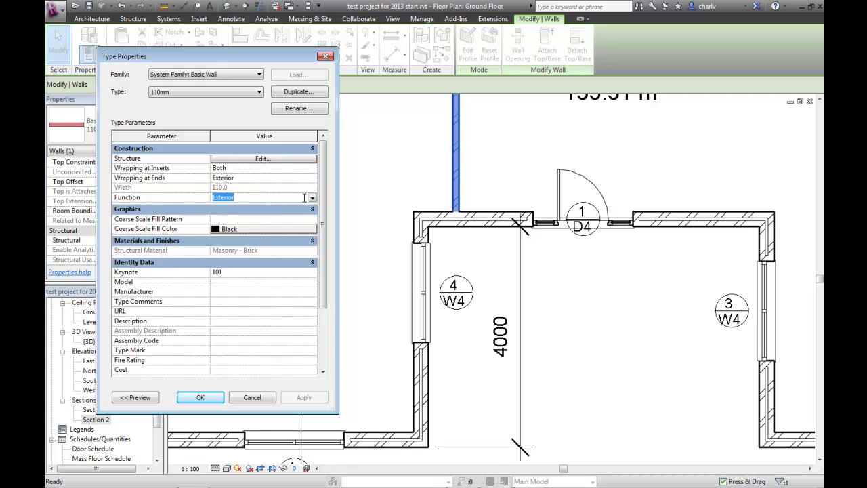
click(313, 197)
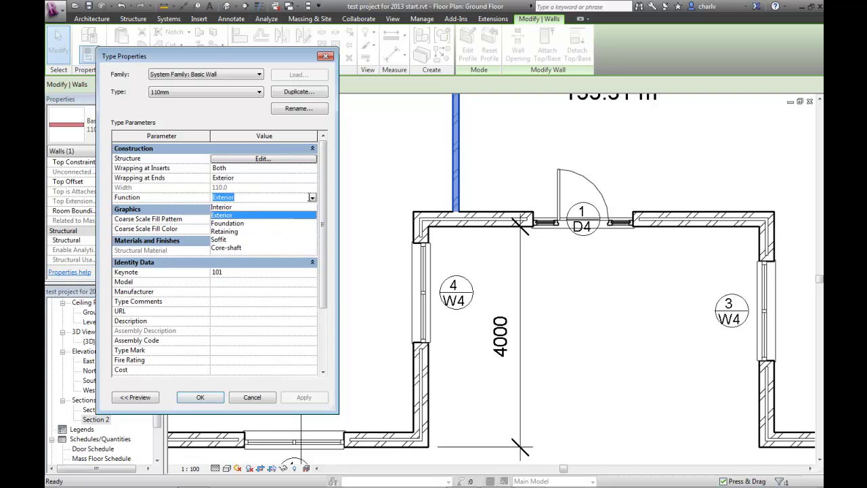
click(224, 207)
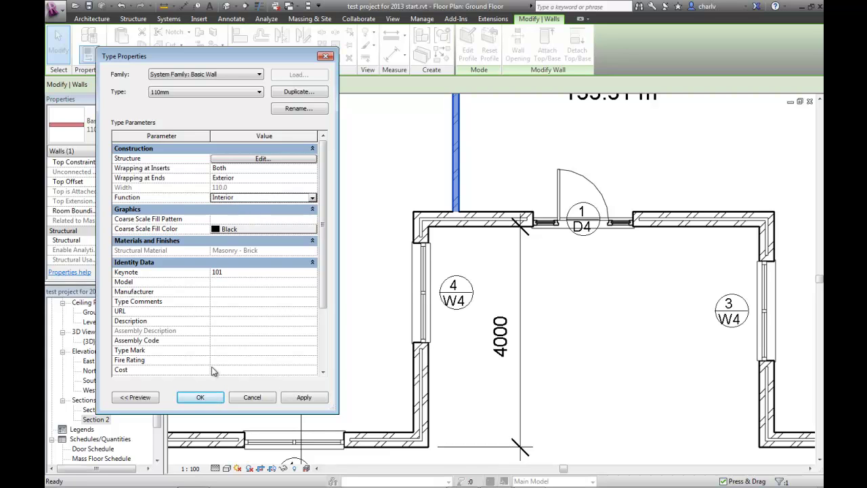
Commit the Interior wall type, zoom out to the full plan, and show Add-Ins External Tools
click(382, 177)
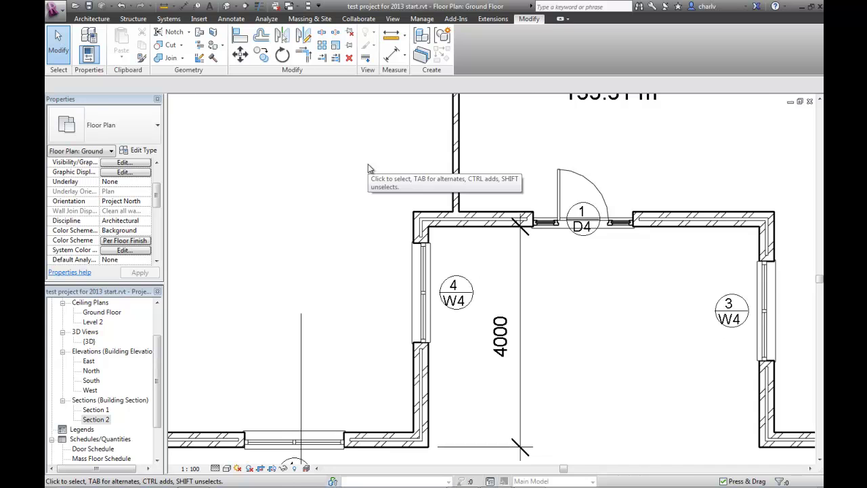
scroll(368, 165, down, 3)
scroll(368, 169, down, 2)
middle_drag(373, 241, 405, 287)
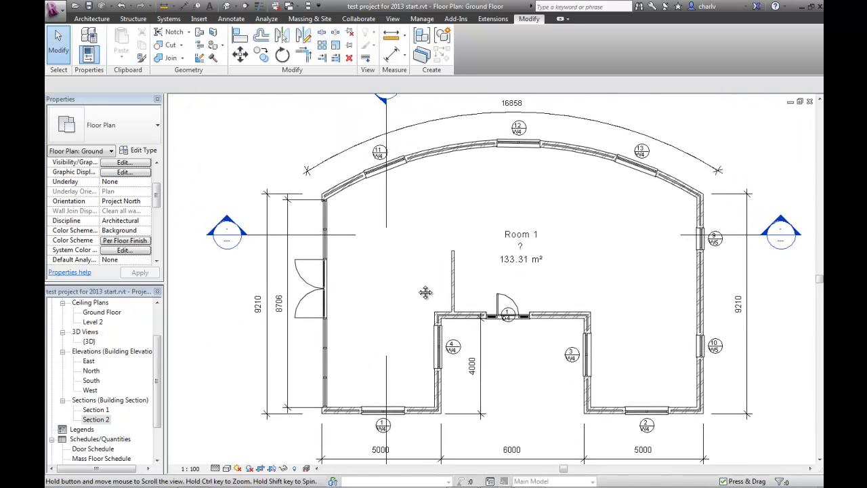
middle_drag(425, 292, 447, 292)
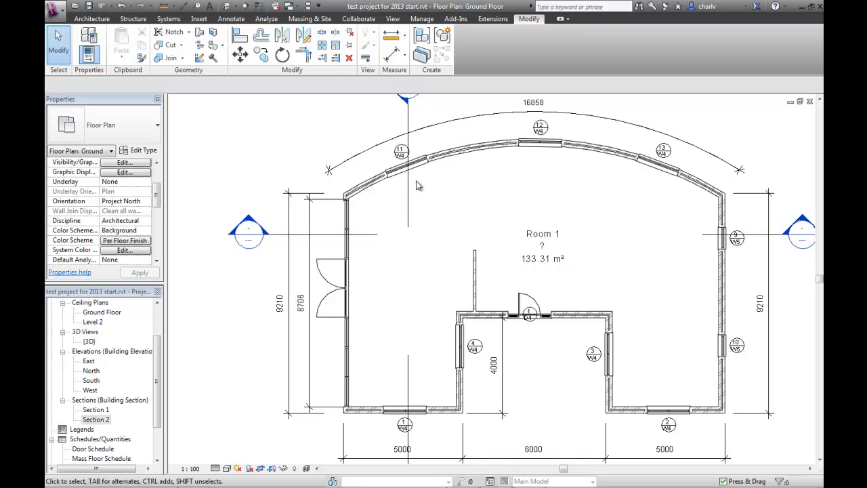
click(456, 19)
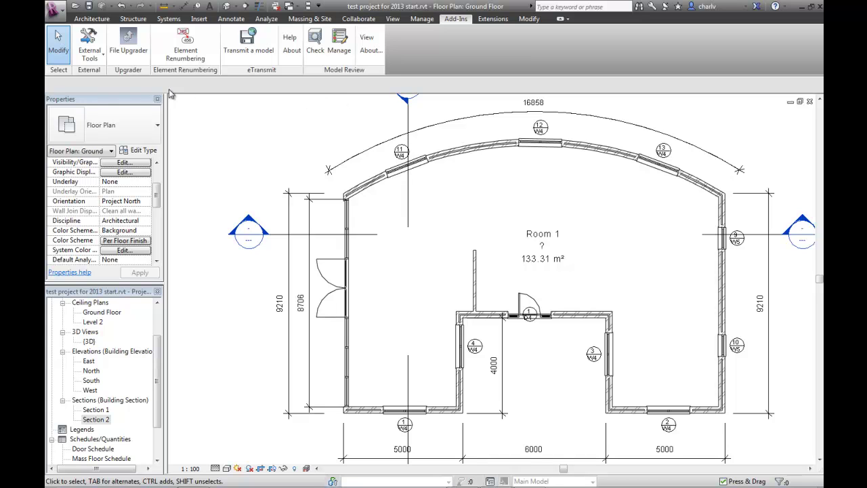
click(96, 59)
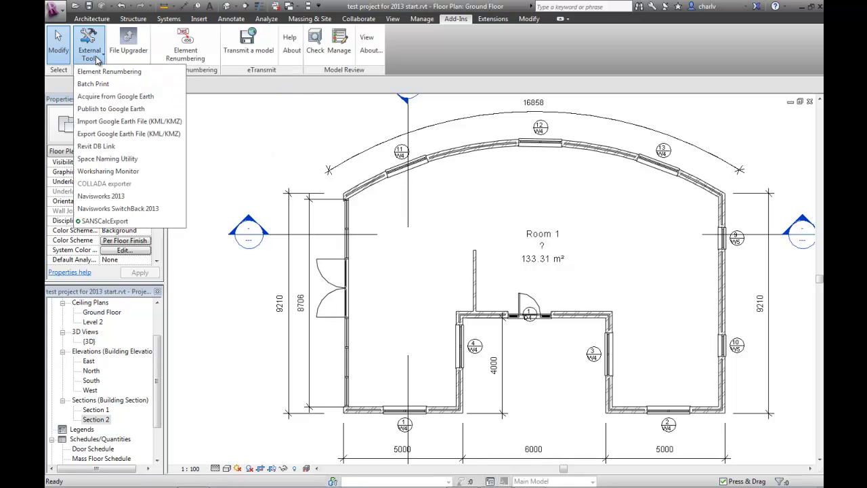
Launch SANSCalcExport and tick Room 1 for export on the Rooms tab
click(121, 221)
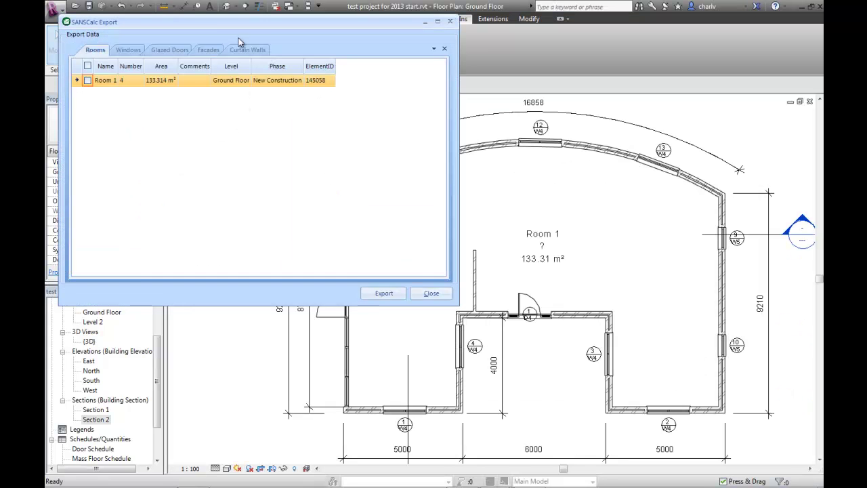
drag(238, 25, 237, 34)
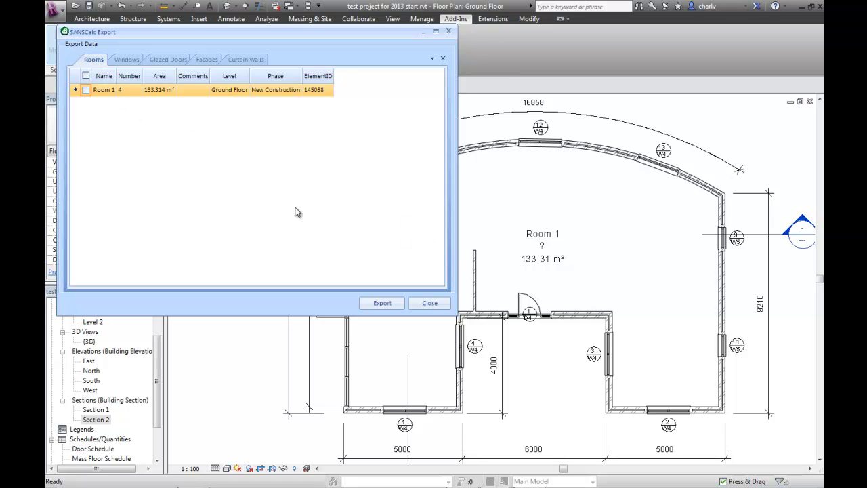
click(85, 90)
Tick all nine windows and the single Ground Floor glazed door for export
click(129, 60)
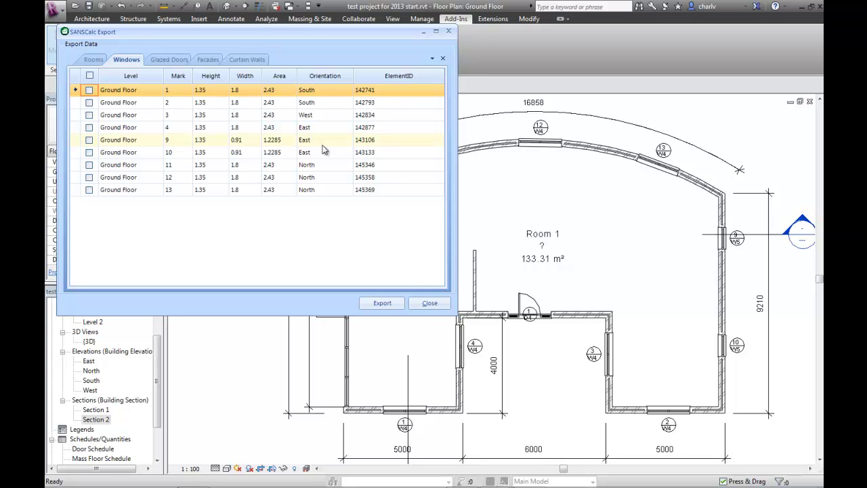
click(90, 75)
click(170, 61)
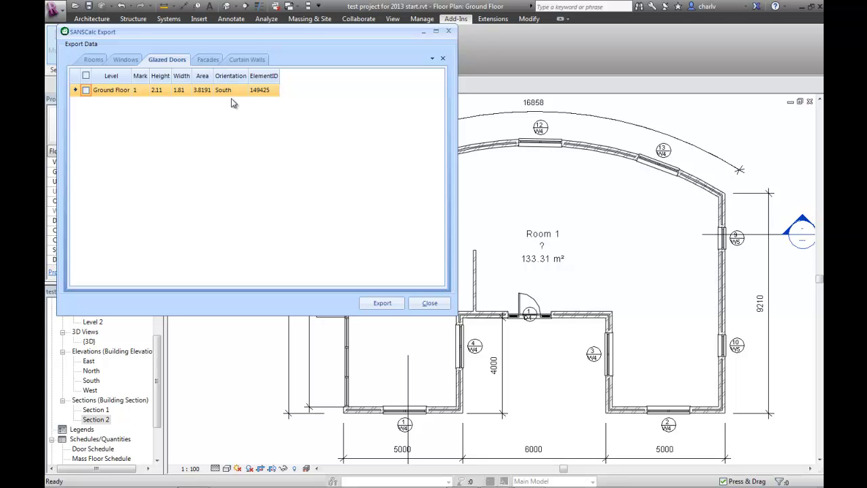
click(86, 75)
Show the eight Ground Floor facades, the largest being the 48.623 m² North facade
click(207, 59)
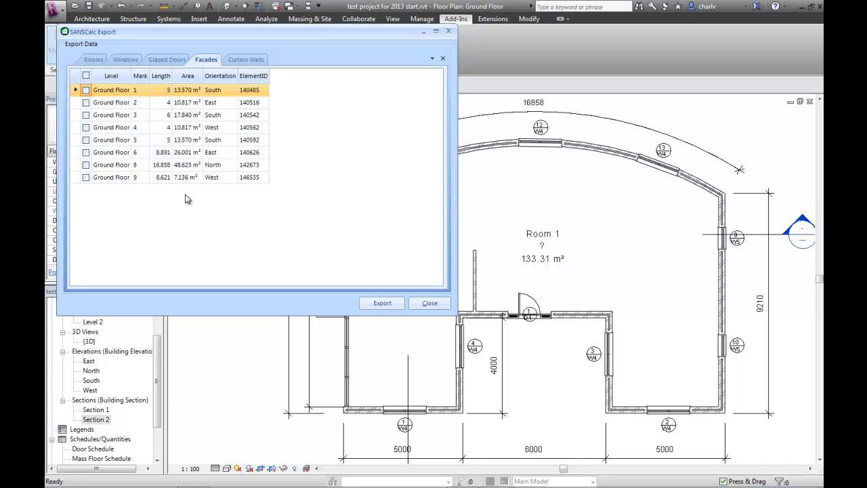
Tick the West curtain wall (8.706 long, 21.765 m²) and recheck the Facades and Glazed Doors lists
click(235, 61)
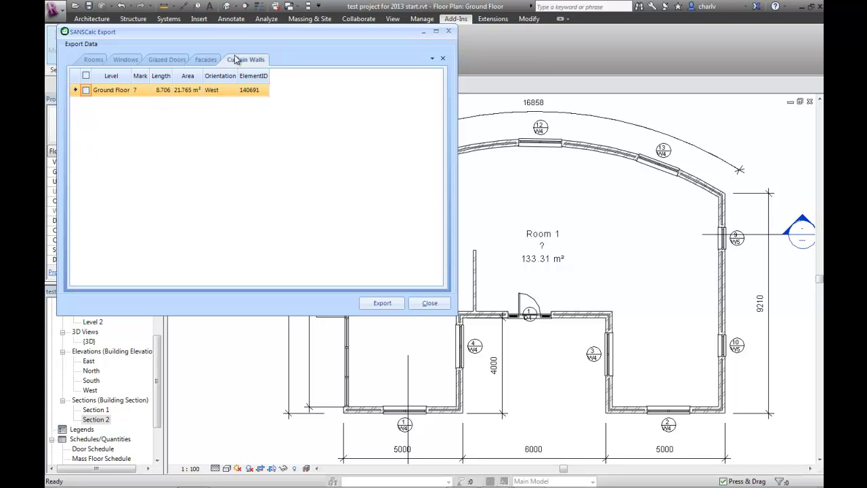
drag(216, 32, 535, 53)
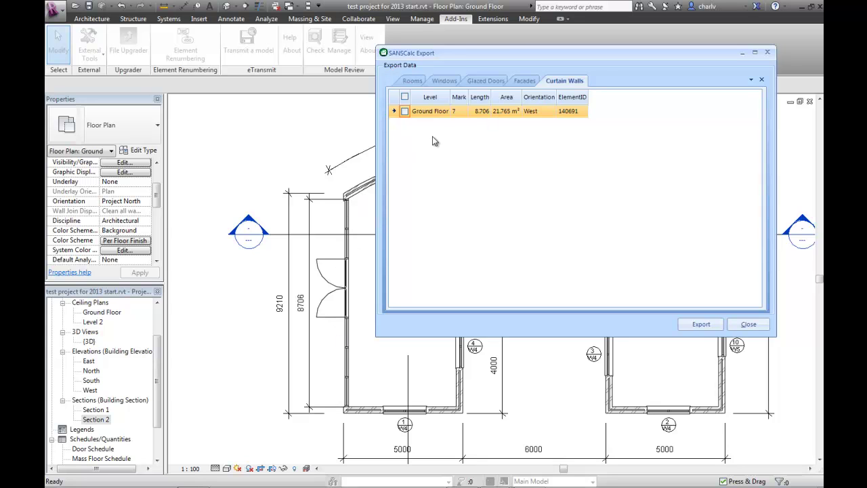
drag(514, 52, 227, 37)
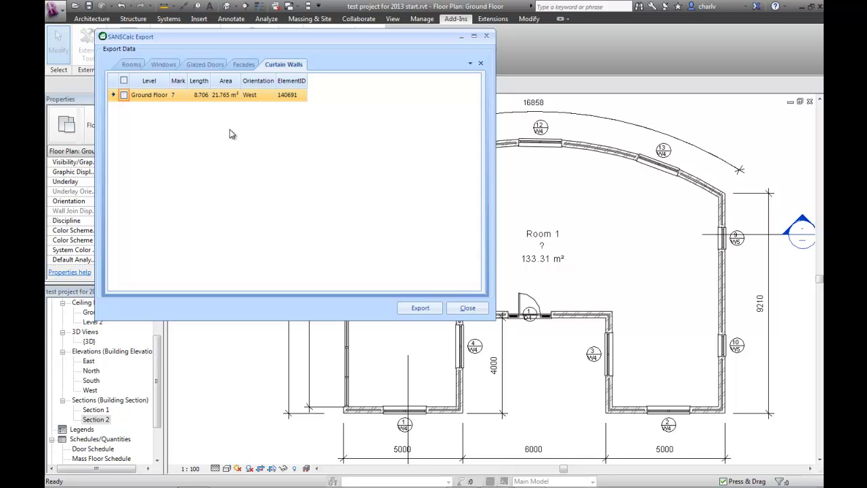
click(242, 66)
click(205, 64)
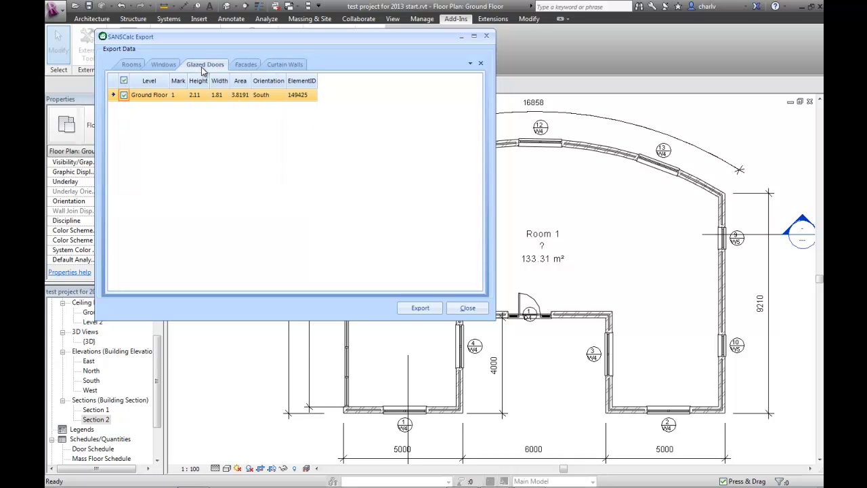
Export the 29 ticked objects to a database named 'Pro Name from Revit 2013'
click(419, 307)
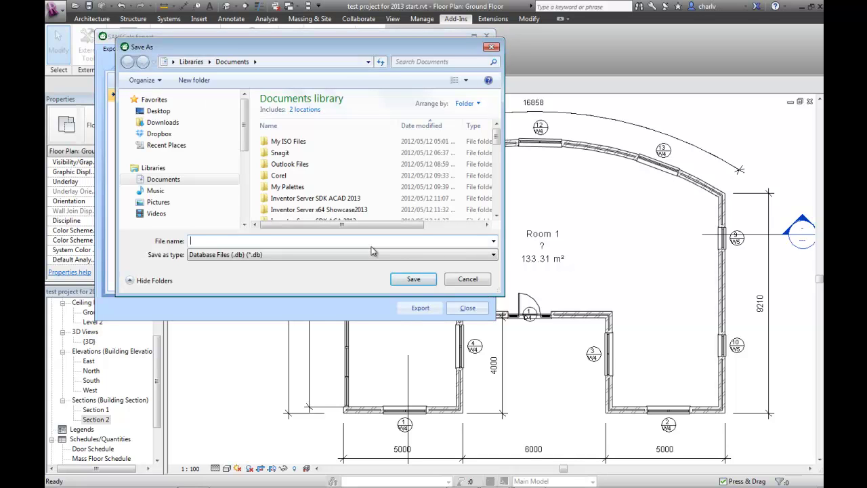
text(Pr)
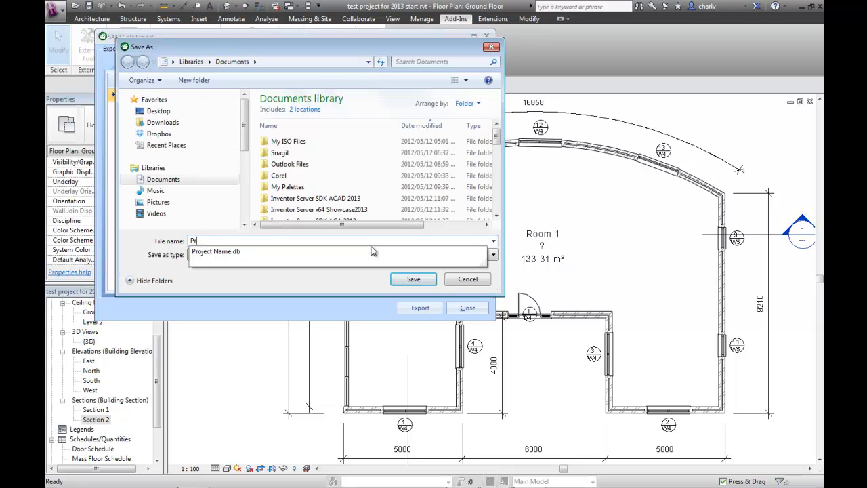
text(ject)
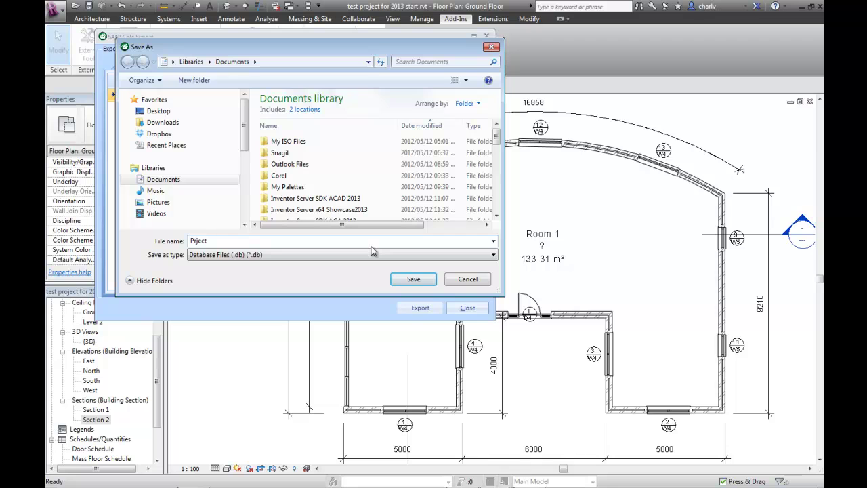
key(BackSpace)
key(BackSpace)
key(BackSpace)
text(o Name from Revit 2012)
click(423, 281)
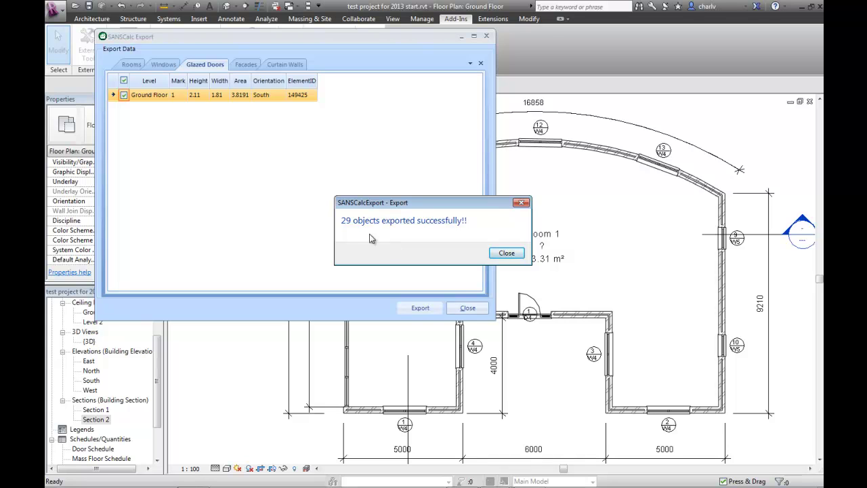
Close the SANSCalc export window, select the right straight wall, and show the Insert tools
click(505, 256)
click(473, 308)
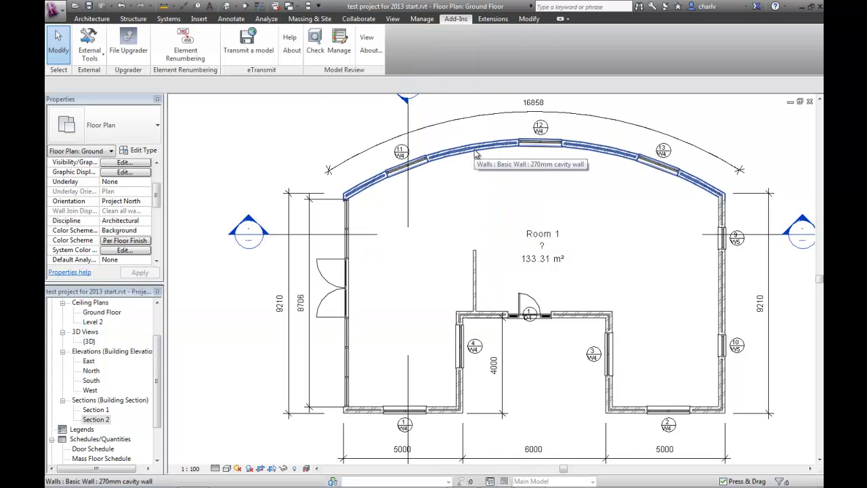
click(477, 156)
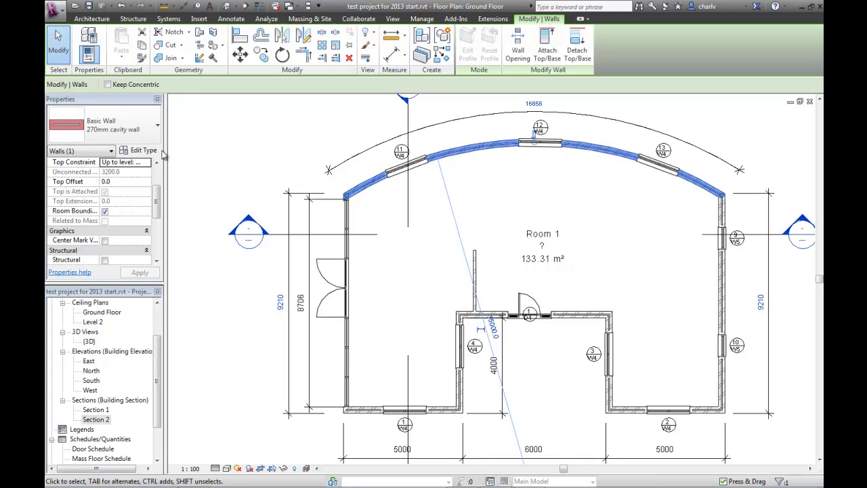
drag(156, 201, 158, 238)
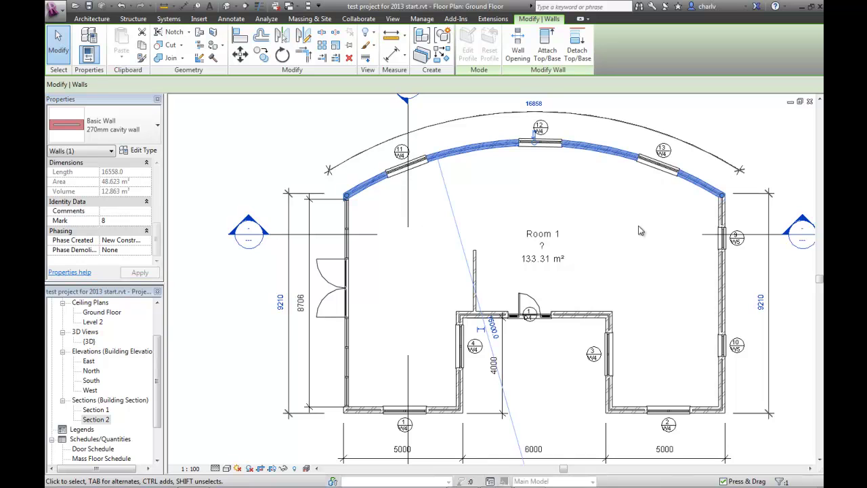
click(721, 215)
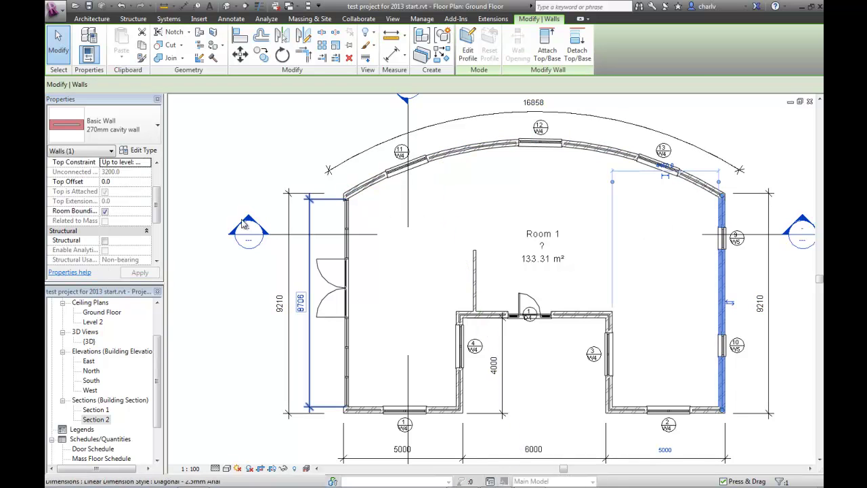
drag(156, 203, 157, 239)
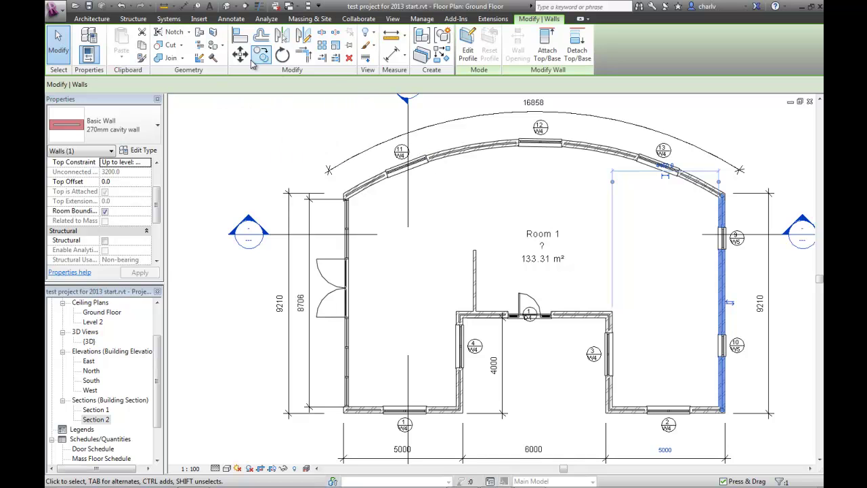
click(198, 19)
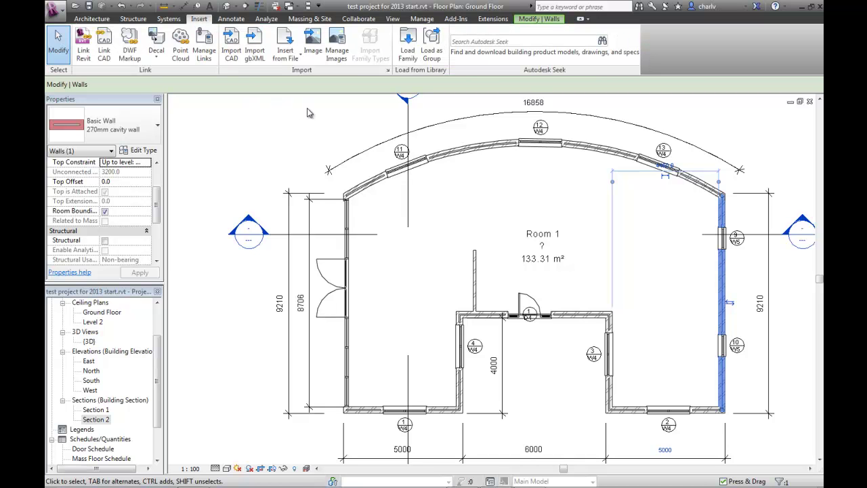
Load Wall Tag (1).rfa from the Libraries > UK > Annotations > Tags folder into the project
click(408, 57)
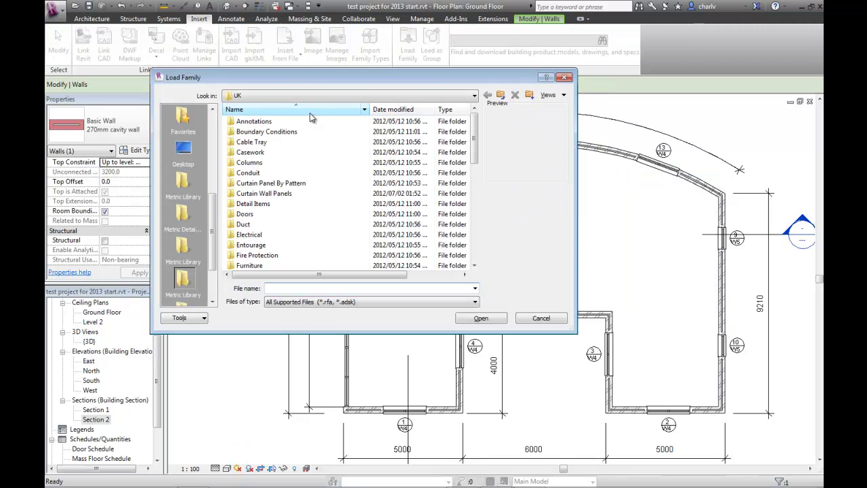
click(260, 92)
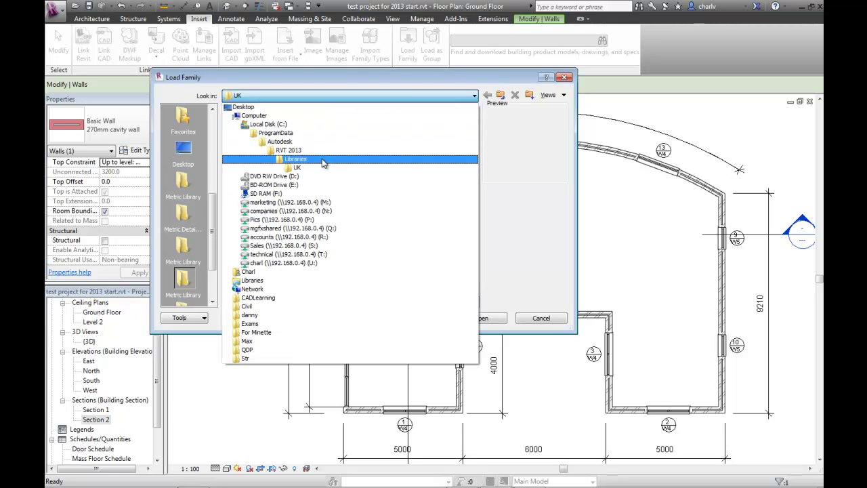
click(323, 161)
double_click(274, 132)
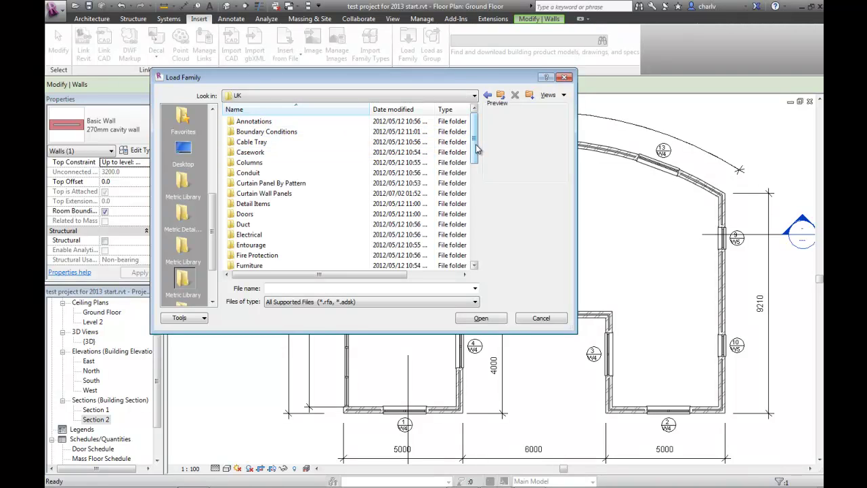
drag(476, 145, 476, 142)
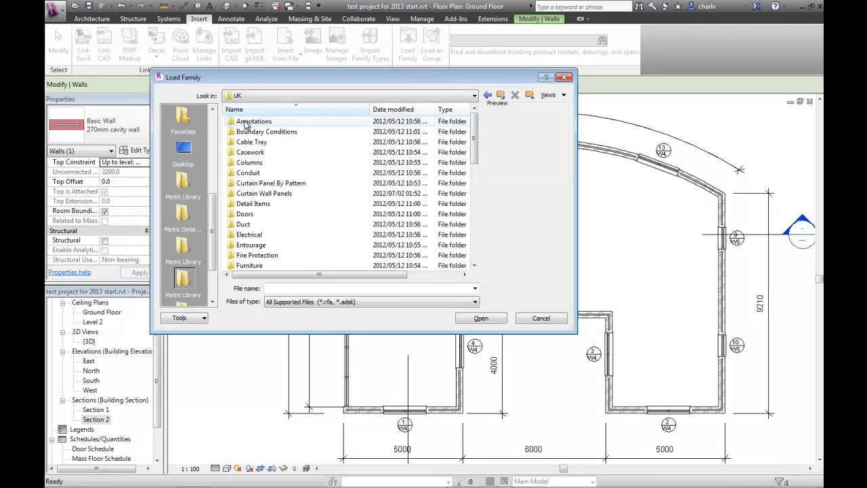
double_click(256, 123)
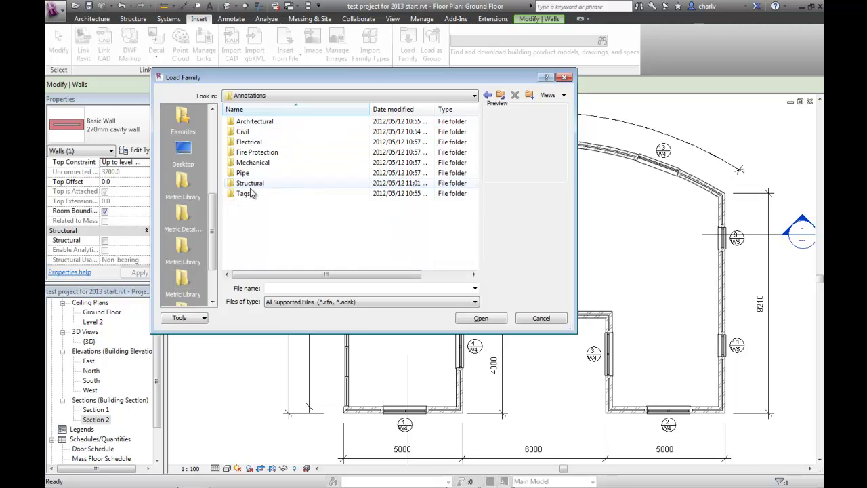
double_click(244, 193)
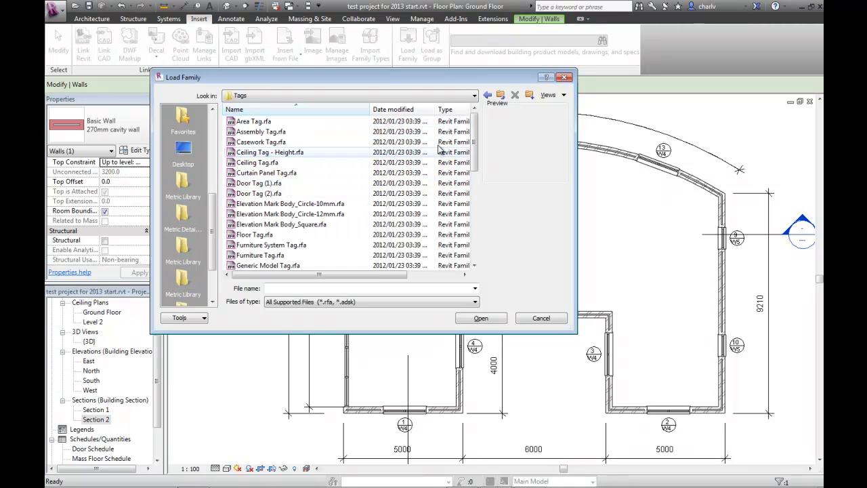
drag(471, 141, 476, 237)
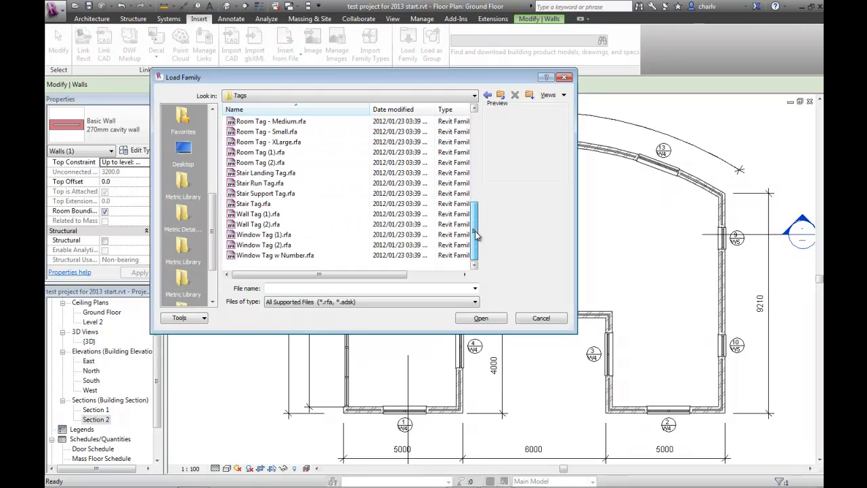
click(286, 216)
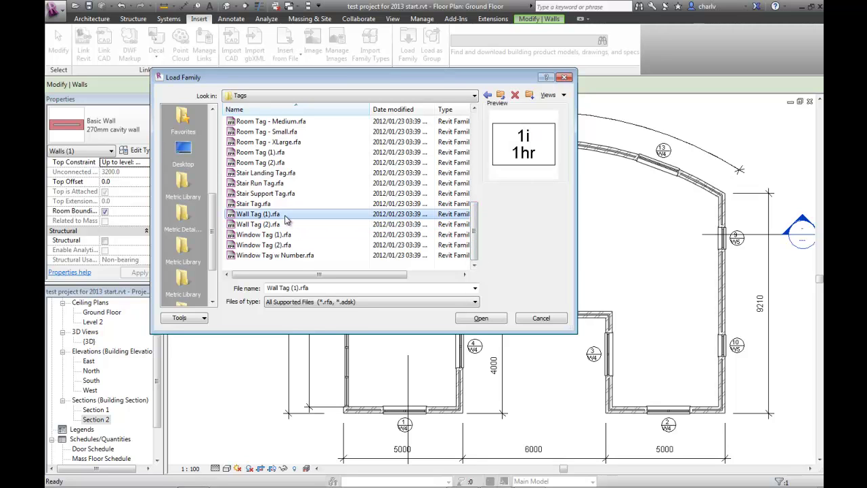
click(480, 319)
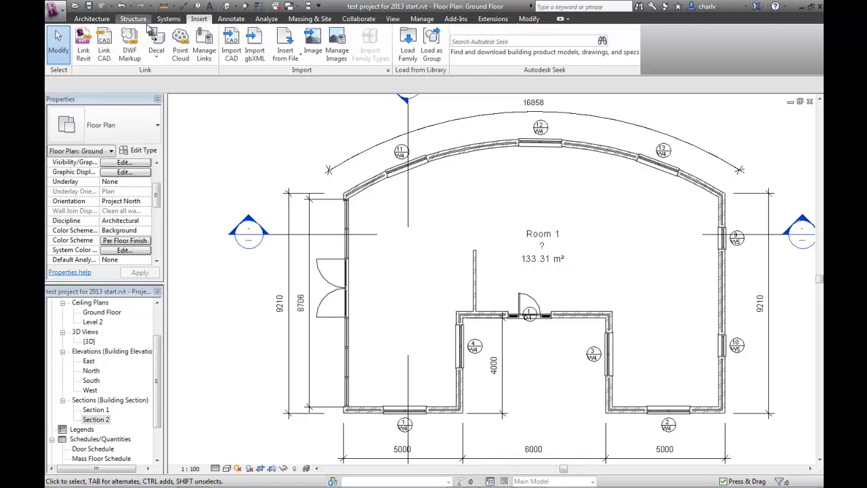
Tag all Ground Floor walls with Wall Tag (1) : Number only, labelling them 1 to 8
click(231, 19)
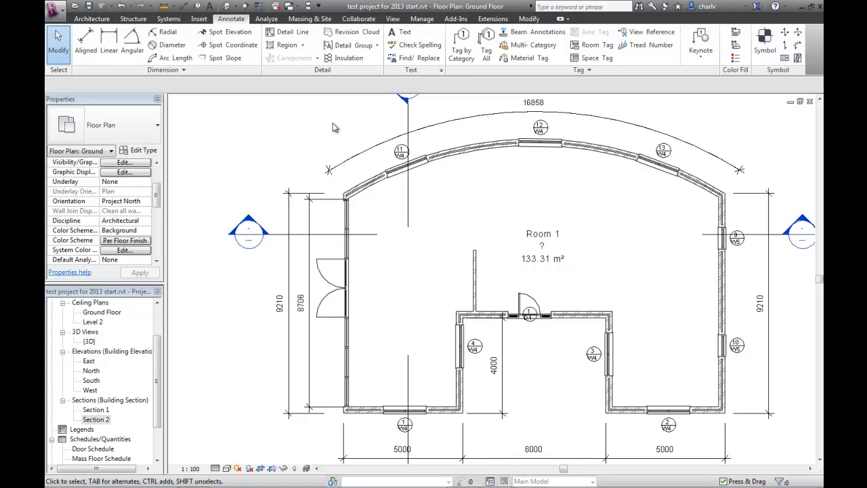
click(486, 48)
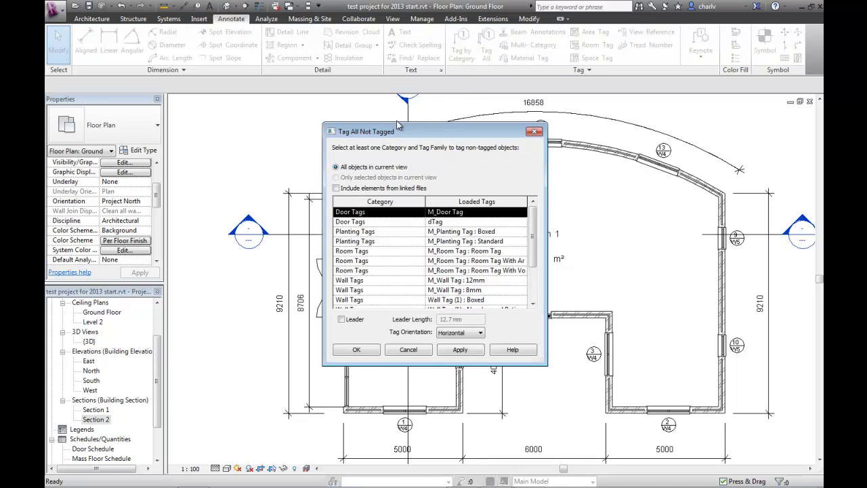
drag(532, 239, 536, 276)
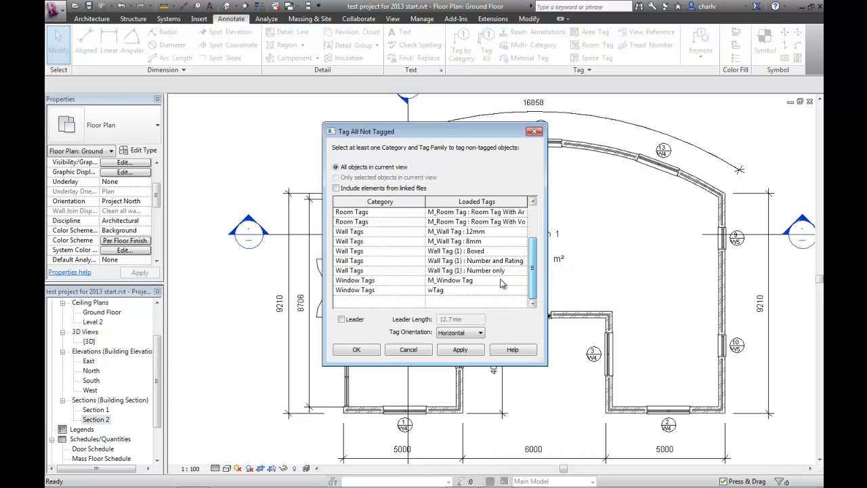
click(442, 271)
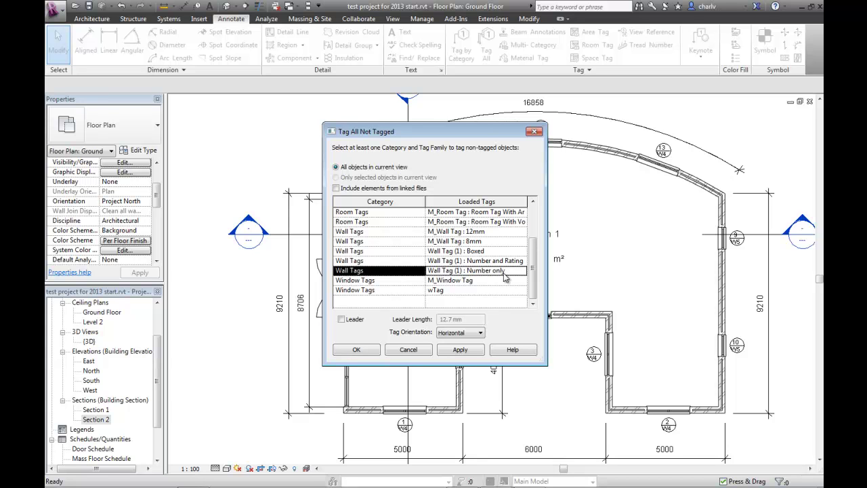
click(461, 350)
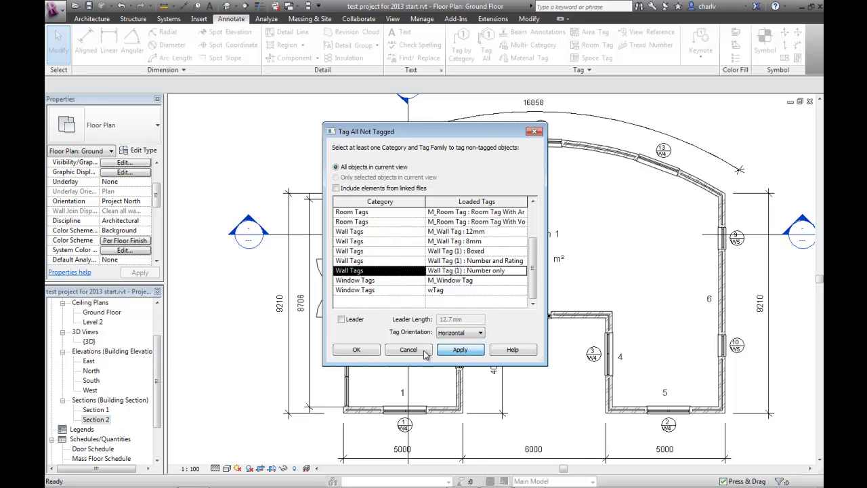
click(356, 349)
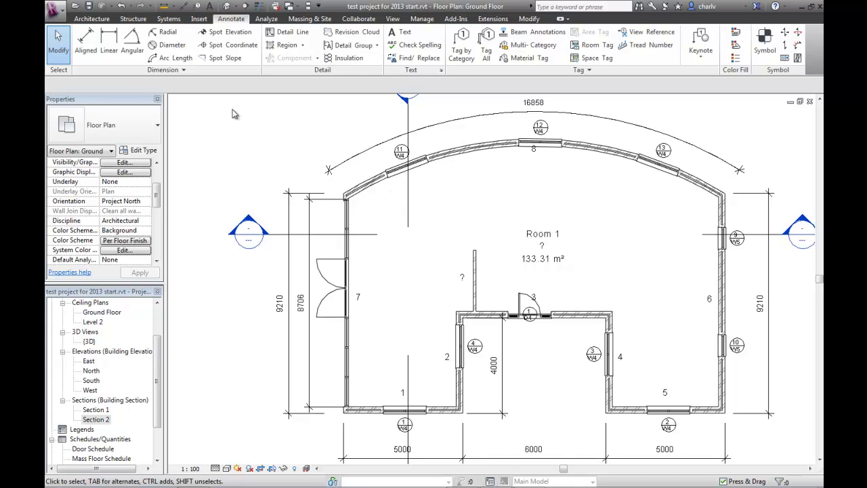
Switch from Revit to SANSCalc and save its database changes before opening another project
click(797, 6)
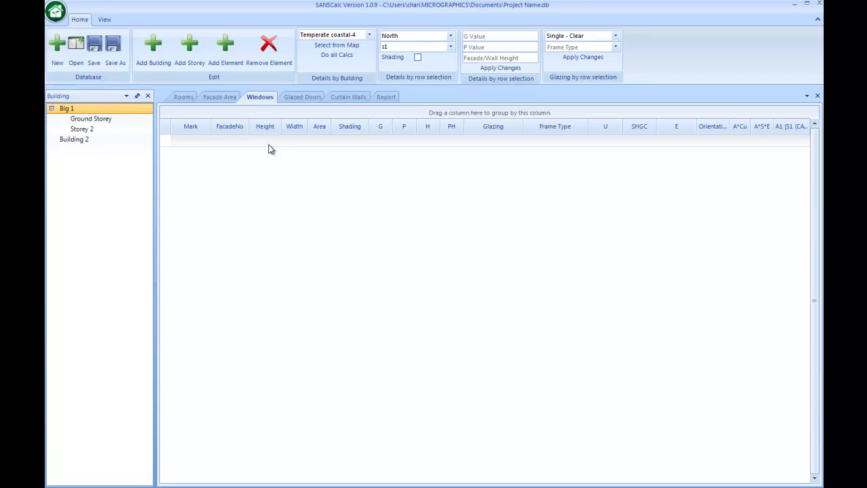
click(76, 63)
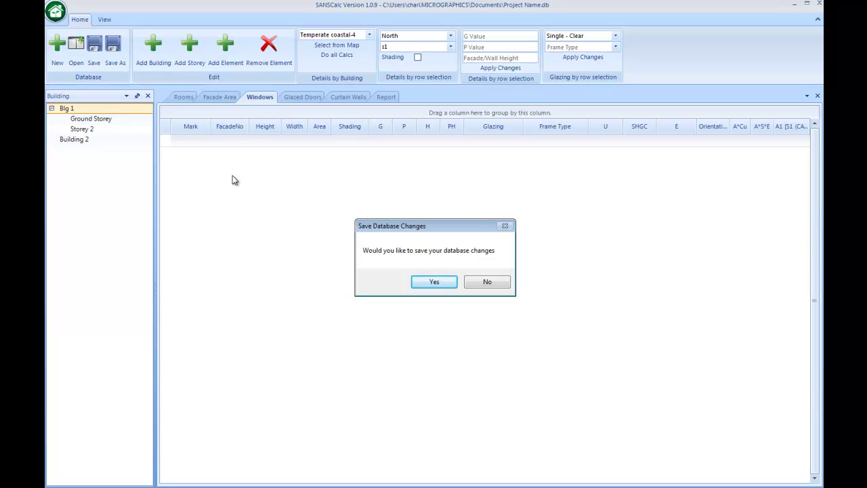
click(427, 284)
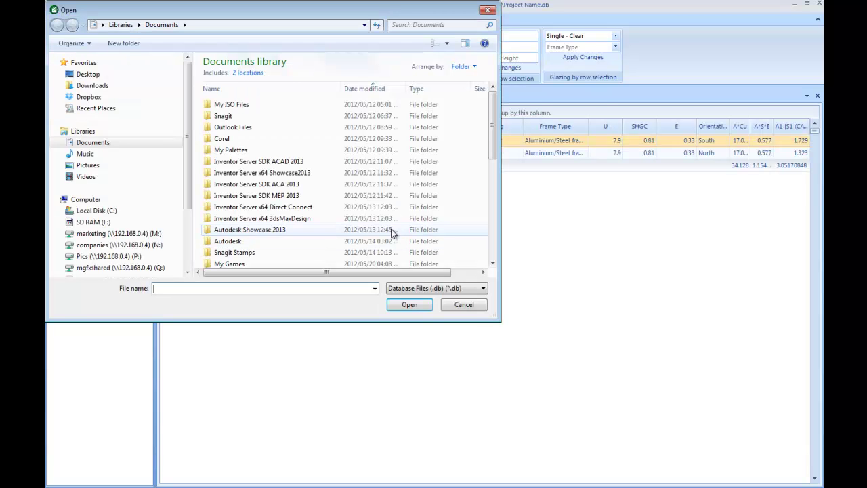
Open the Pro Name from Revit 2013.db project file
drag(125, 11, 151, 19)
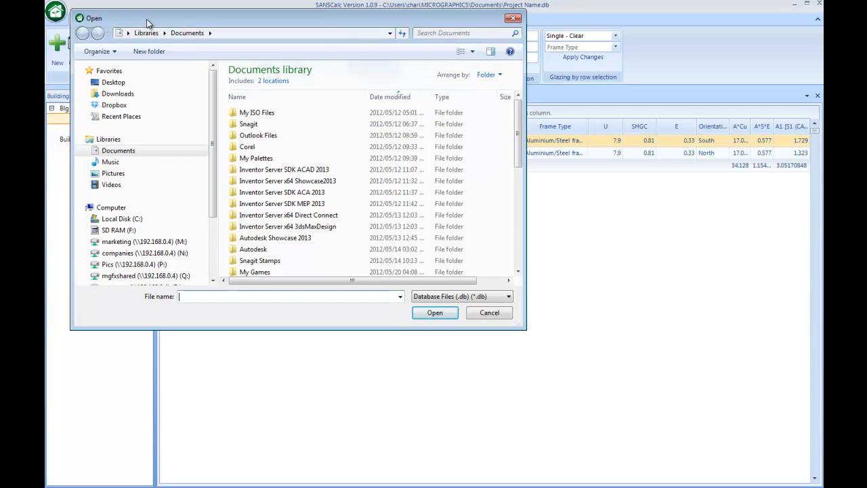
drag(517, 149, 528, 249)
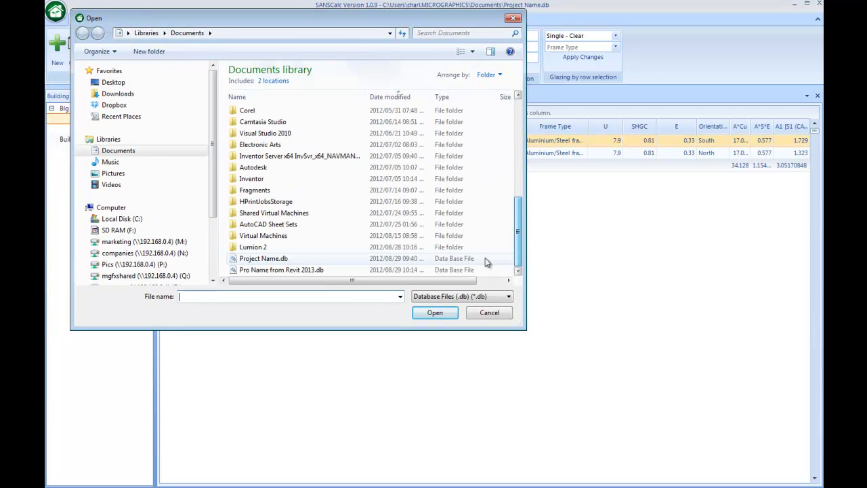
click(303, 271)
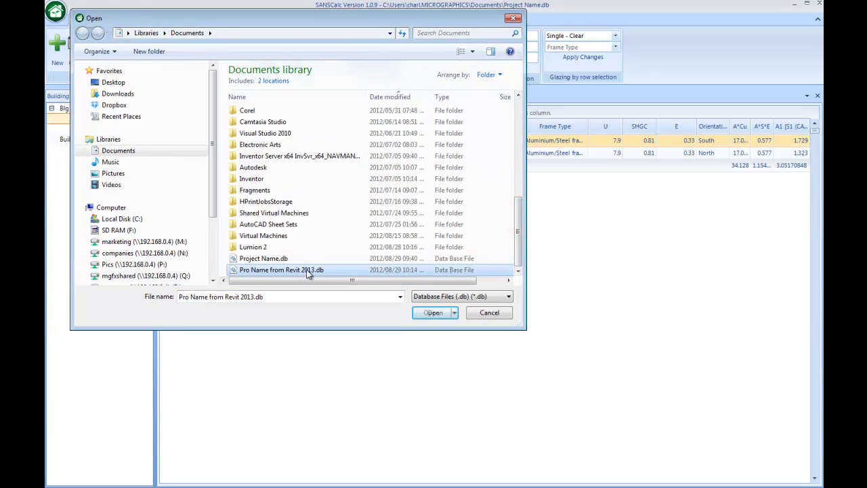
click(432, 313)
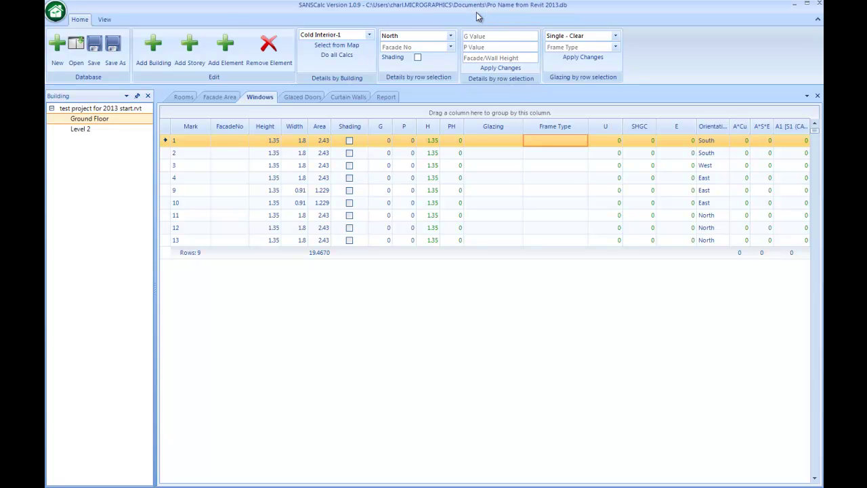
Review Level 2's windows, rooms and facade lists, refill its window list, then show the rooms list
click(81, 129)
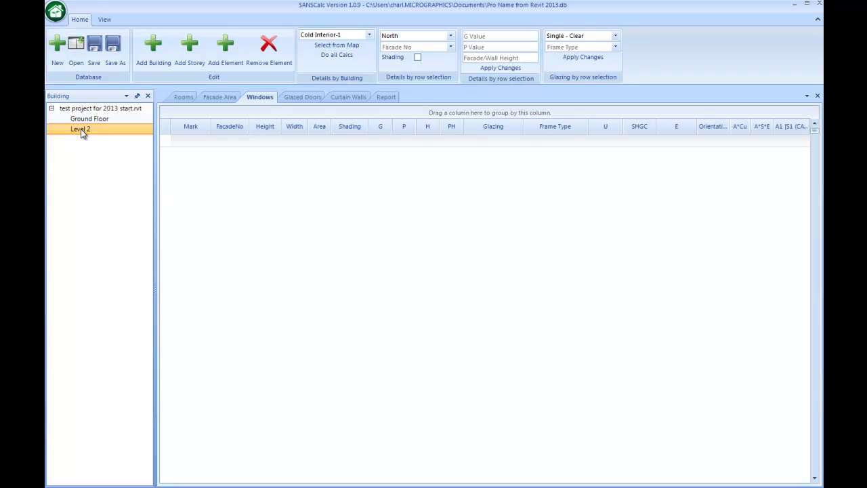
click(182, 97)
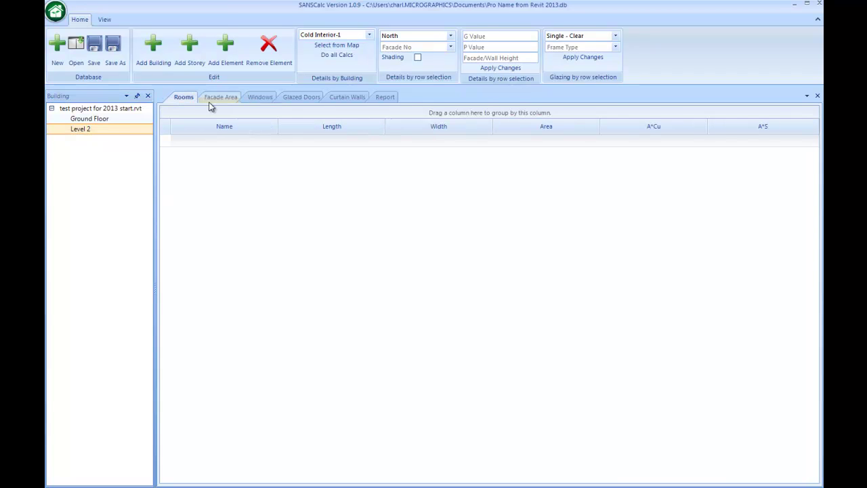
click(221, 97)
click(257, 99)
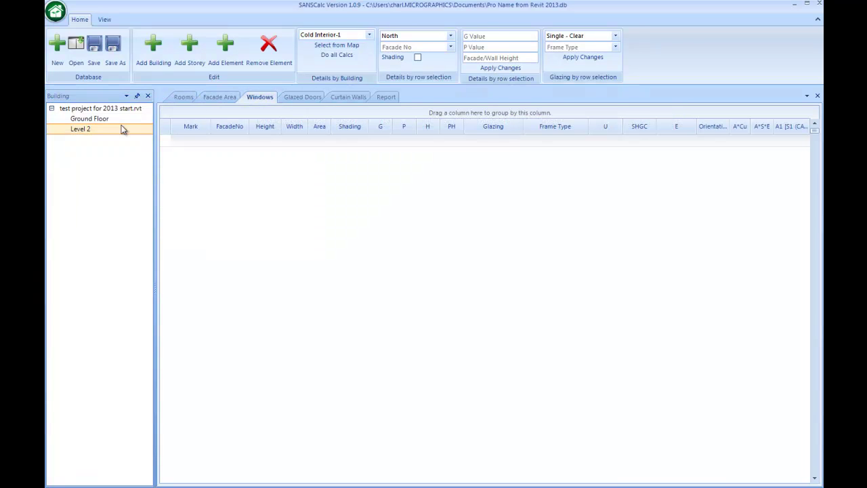
right_click(80, 133)
click(97, 150)
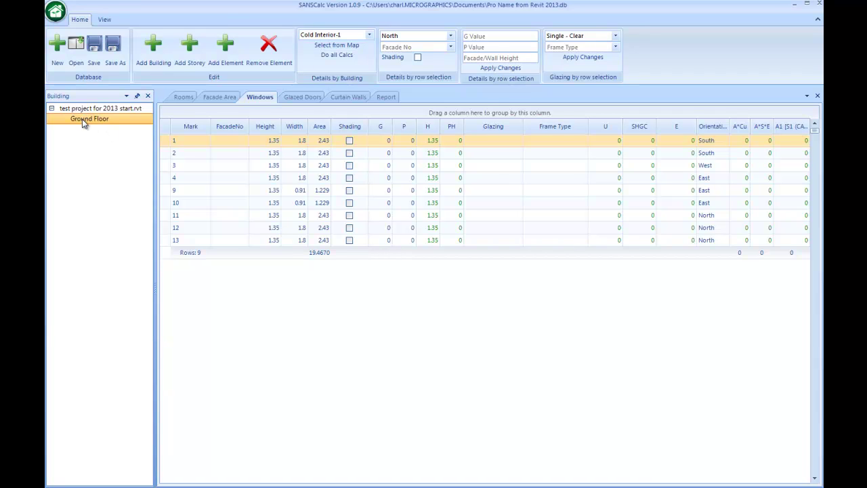
click(184, 97)
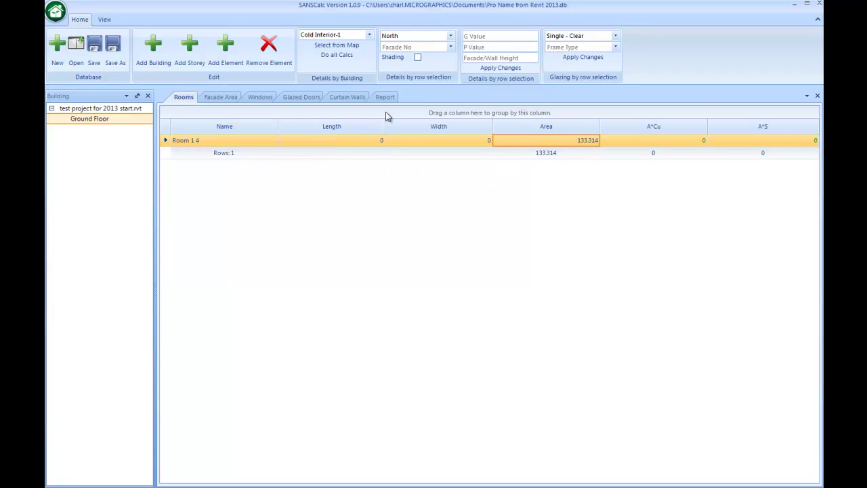
Save the project and preview the report for test project for 2013 start.rvt through page 2
click(94, 58)
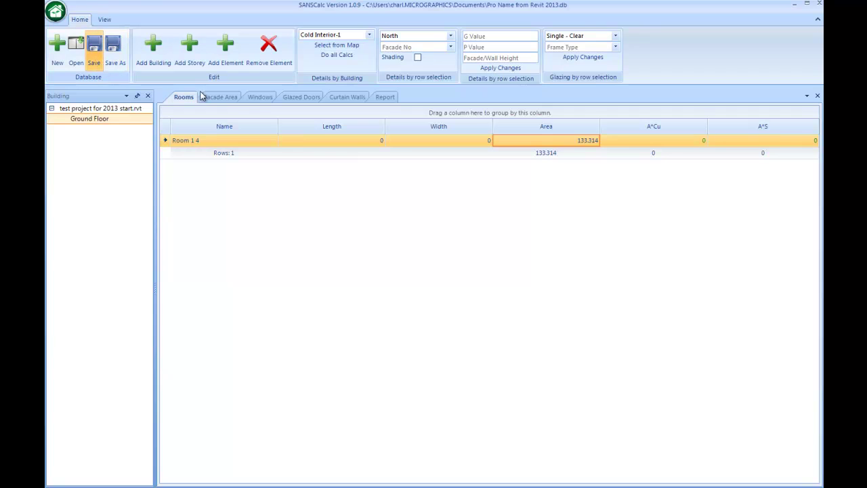
click(385, 97)
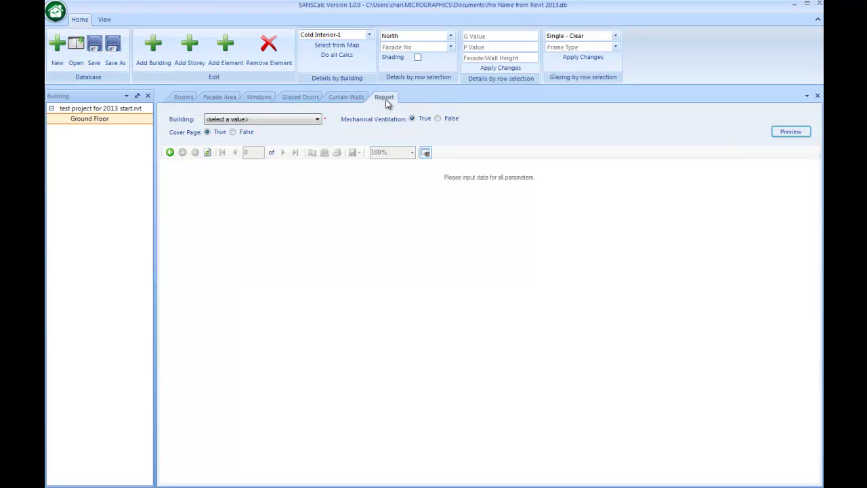
click(317, 119)
click(302, 136)
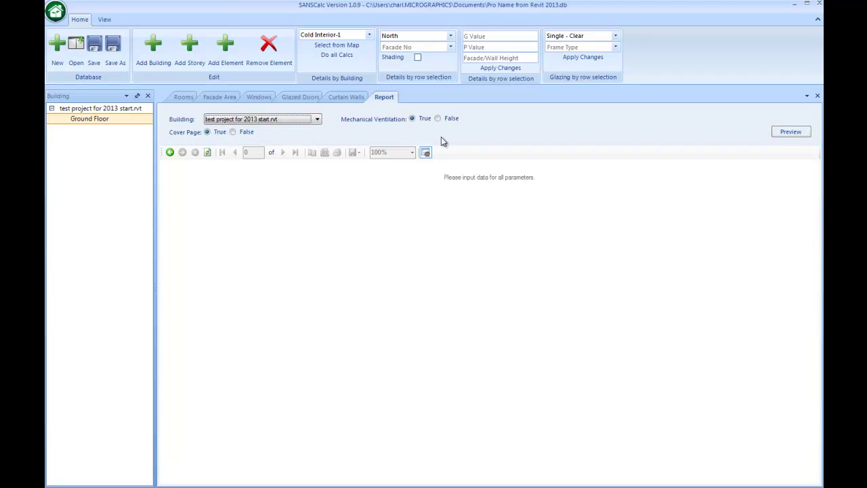
click(785, 132)
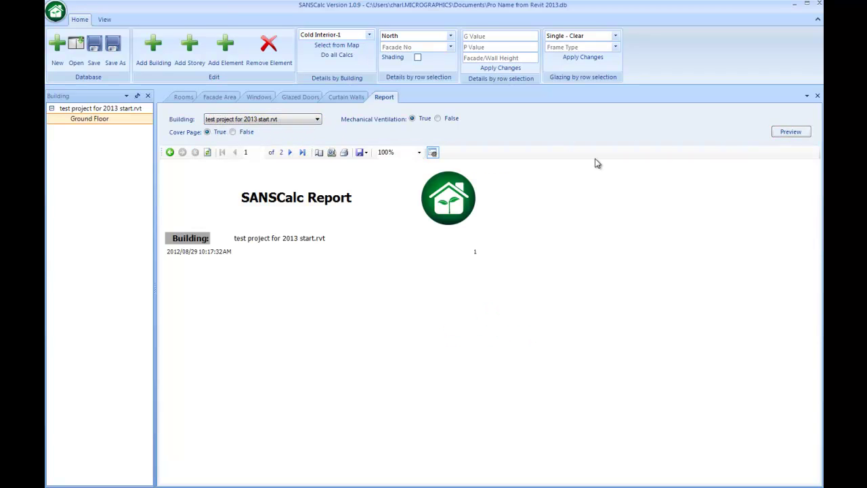
click(290, 152)
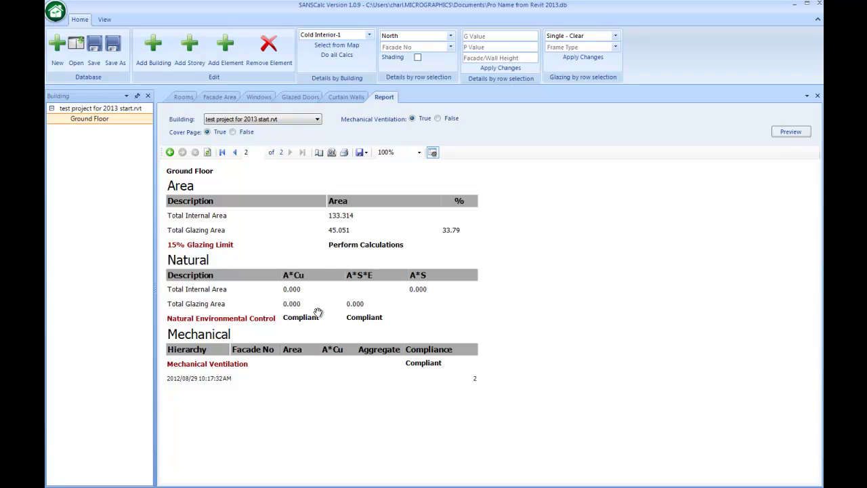
Switch between the Rooms list and the report preview, ending on the Rooms list
click(183, 98)
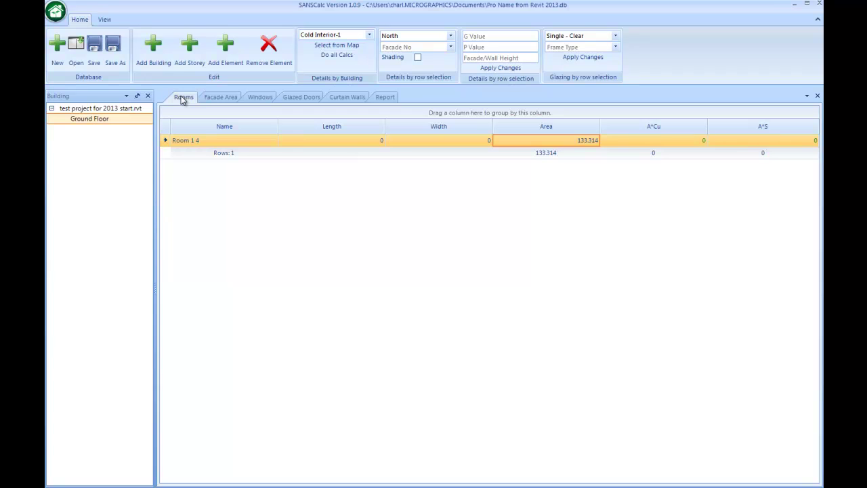
click(384, 97)
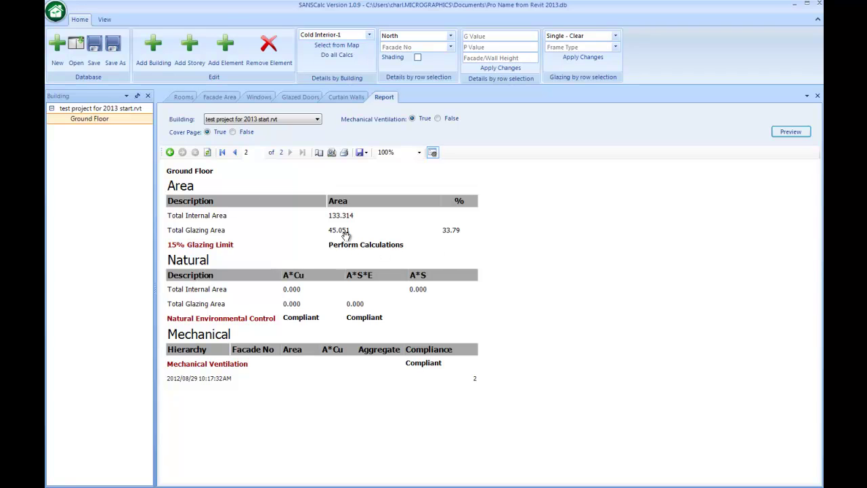
click(183, 97)
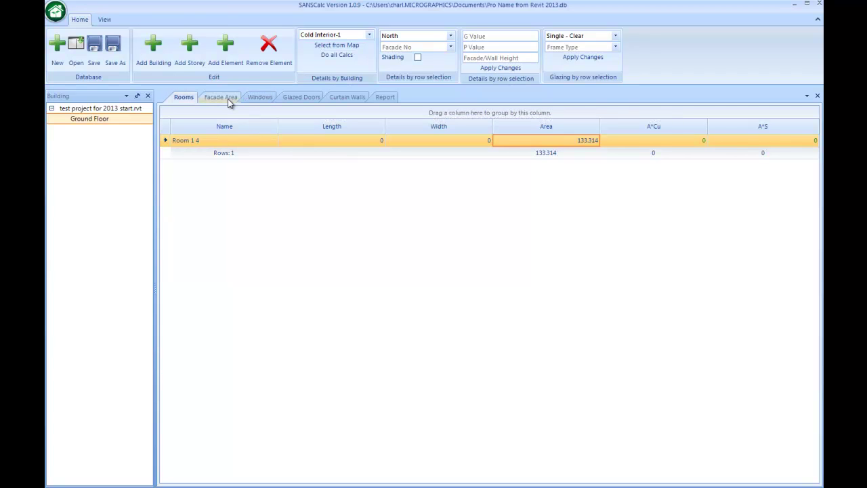
Label the first four facade rows s1, e1, s2 and w1
click(221, 96)
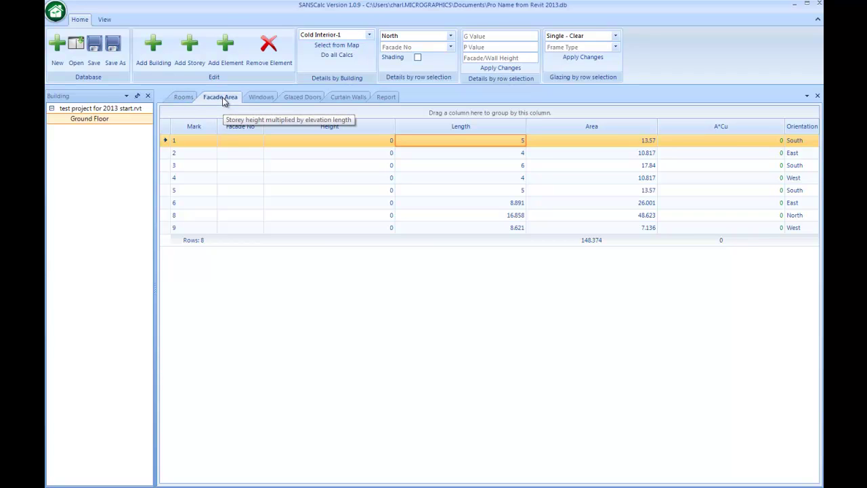
click(233, 140)
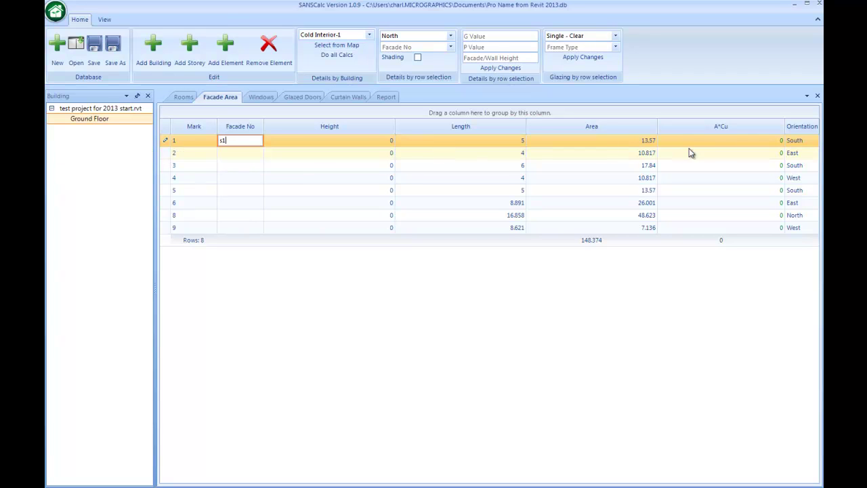
click(250, 153)
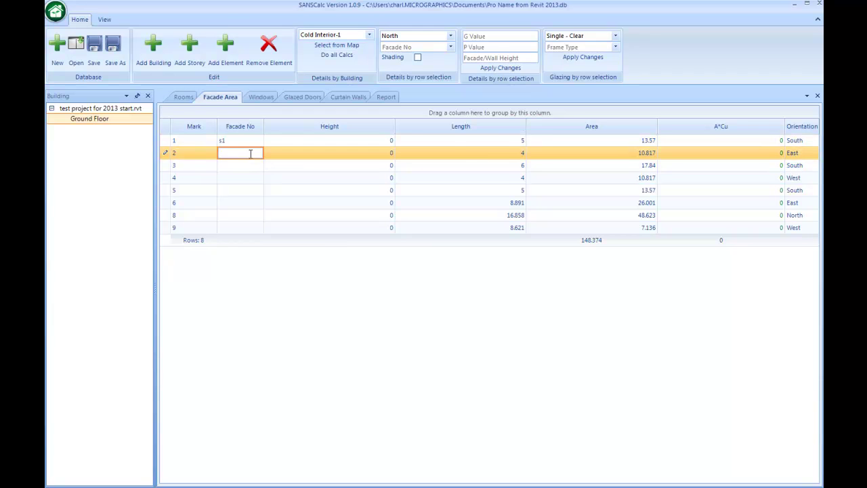
text(e1)
click(246, 165)
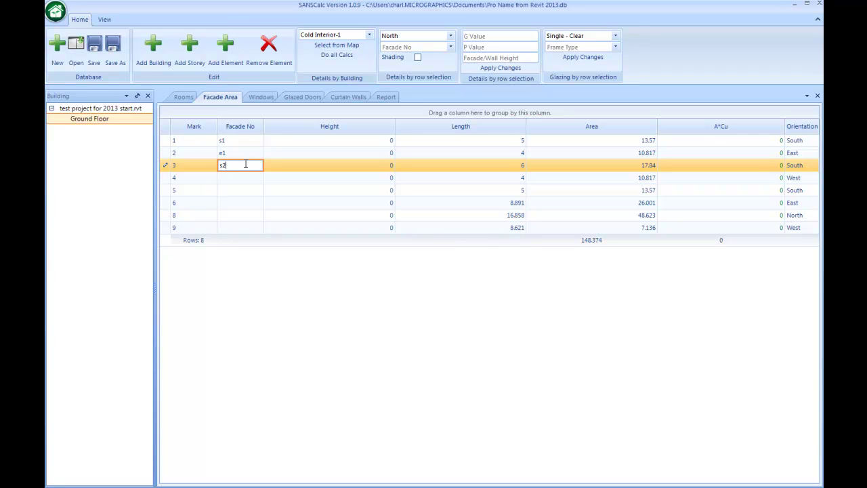
click(244, 177)
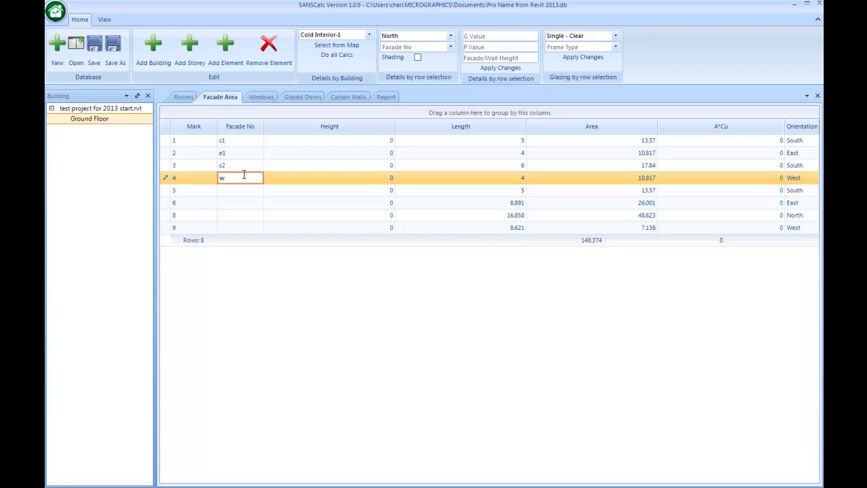
click(245, 190)
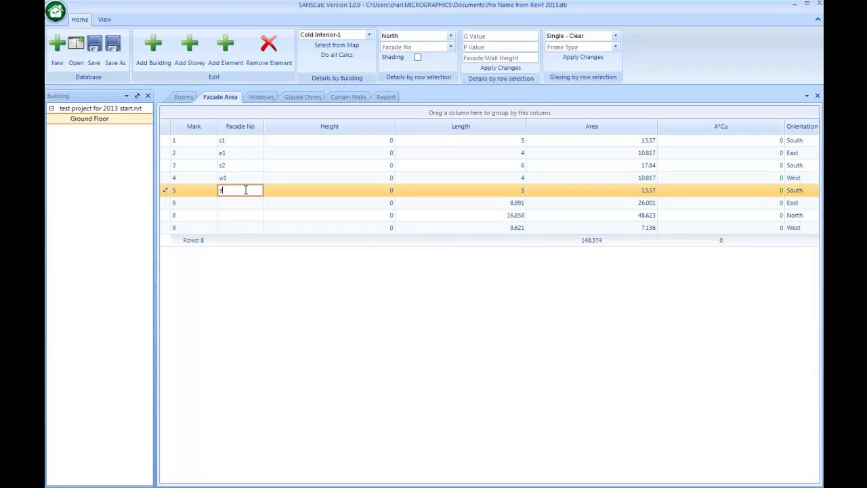
Label the remaining facade rows s3, e2, n1 and w2
click(248, 205)
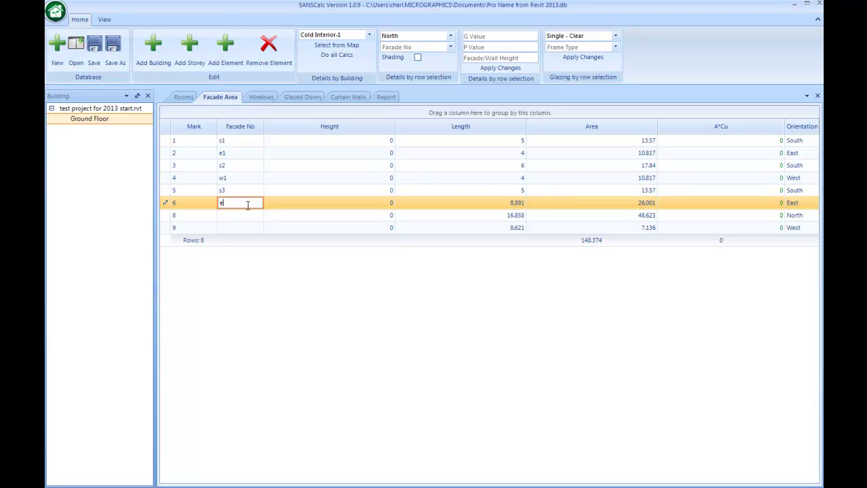
text(e2)
click(243, 216)
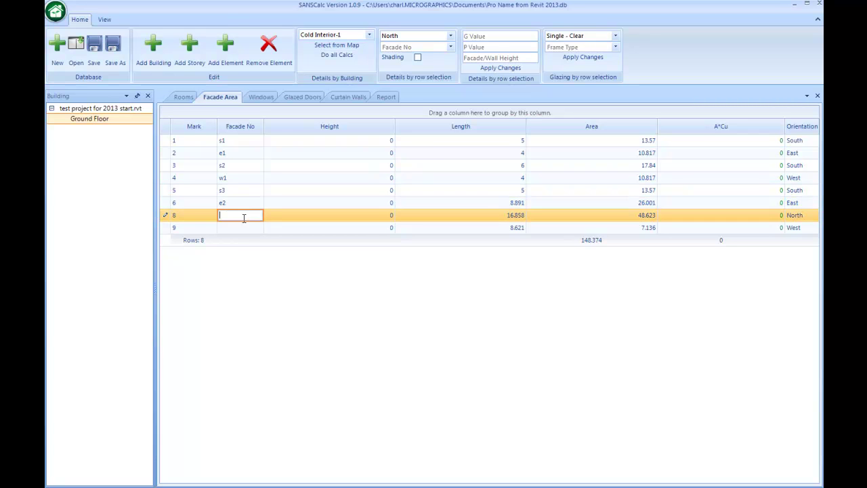
text(n1)
click(241, 227)
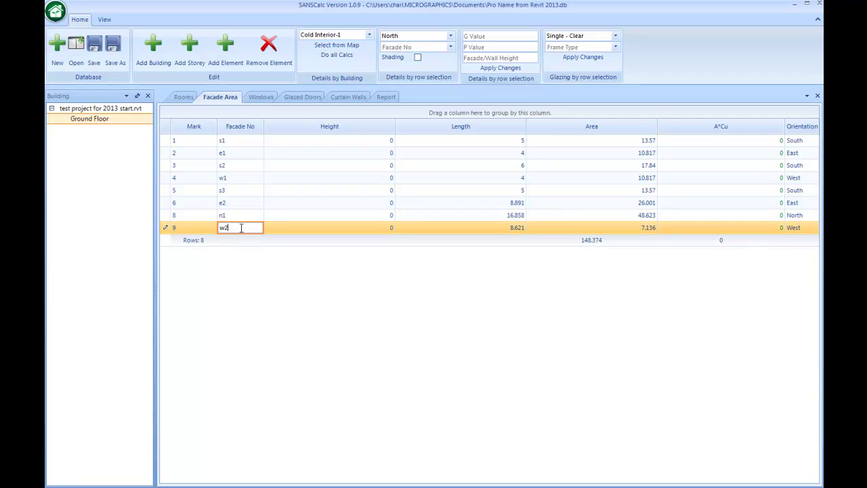
key(Return)
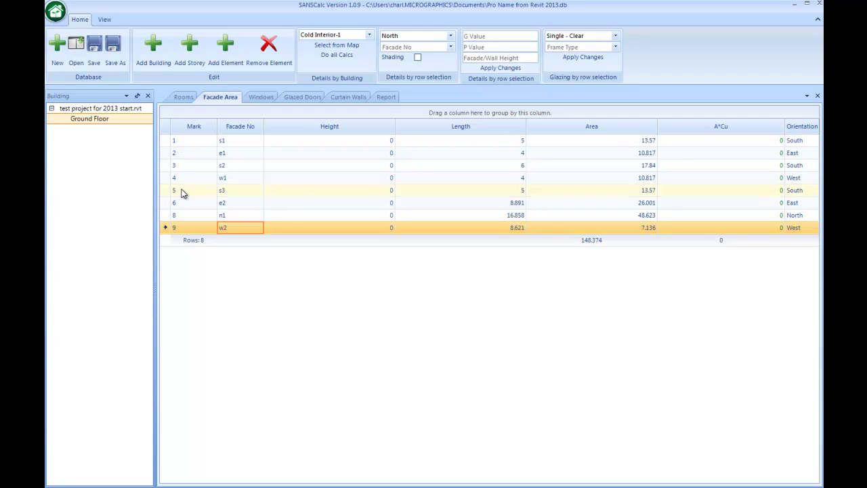
mouse_move(187, 231)
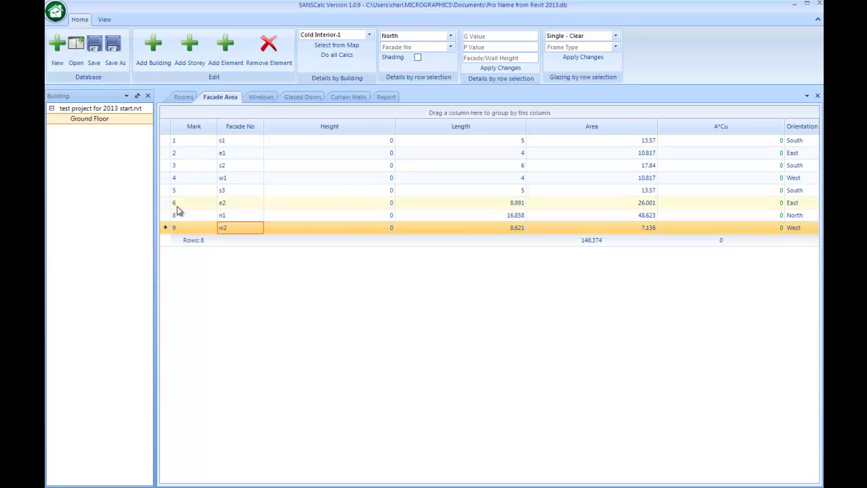
Set the Facade/Wall Height of all eight facades to 2.6
shift+click(167, 144)
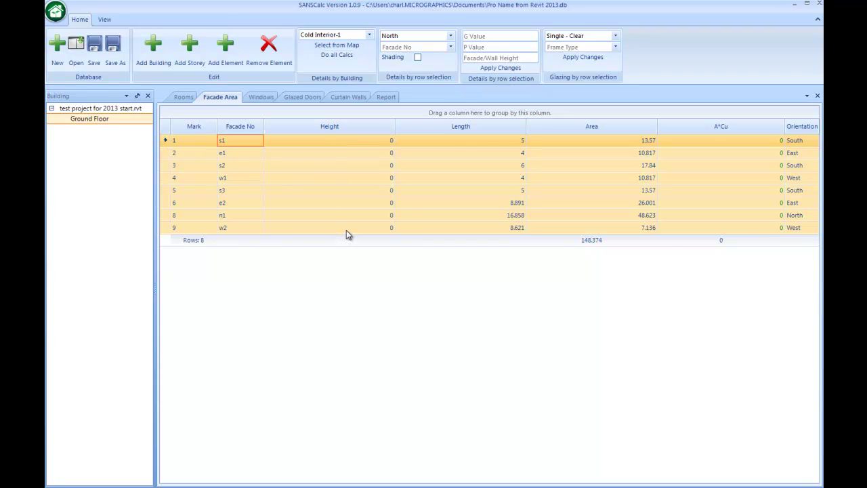
click(480, 58)
click(502, 68)
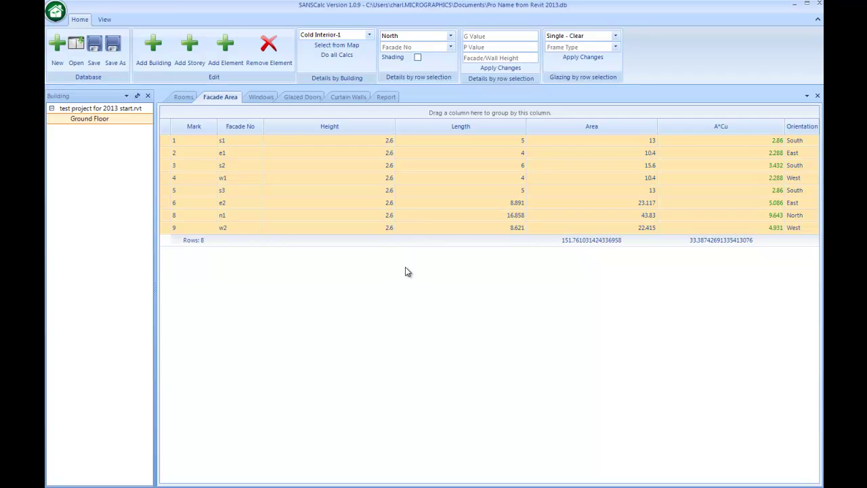
Check row 6's facade length, leaving it at 8.891
click(419, 228)
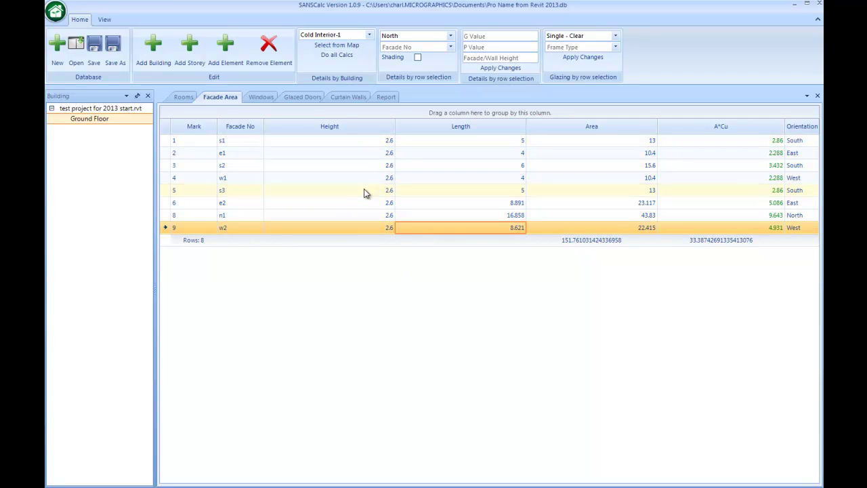
click(465, 204)
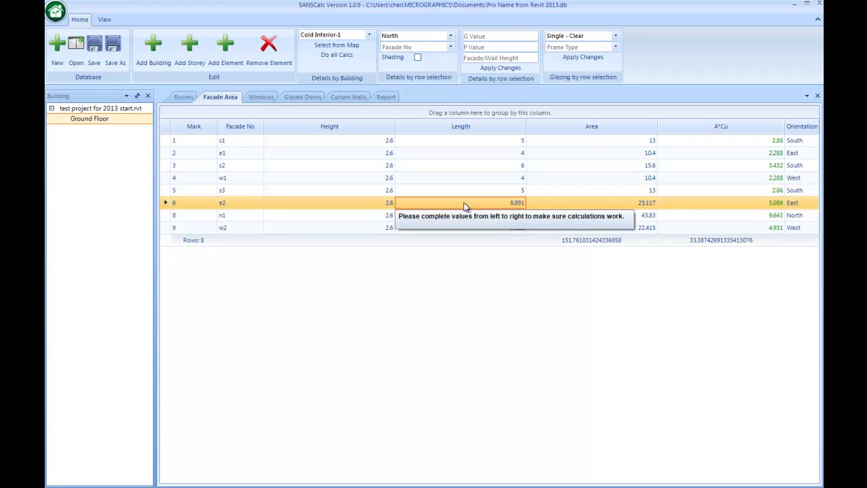
click(490, 204)
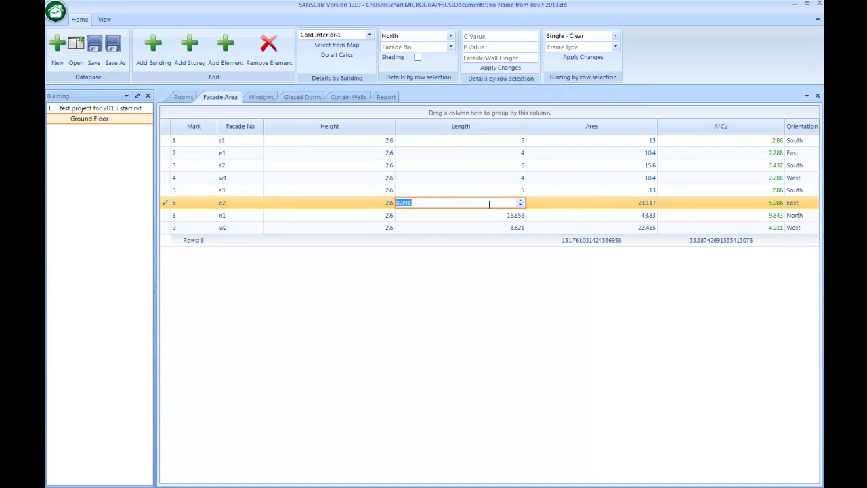
key(Return)
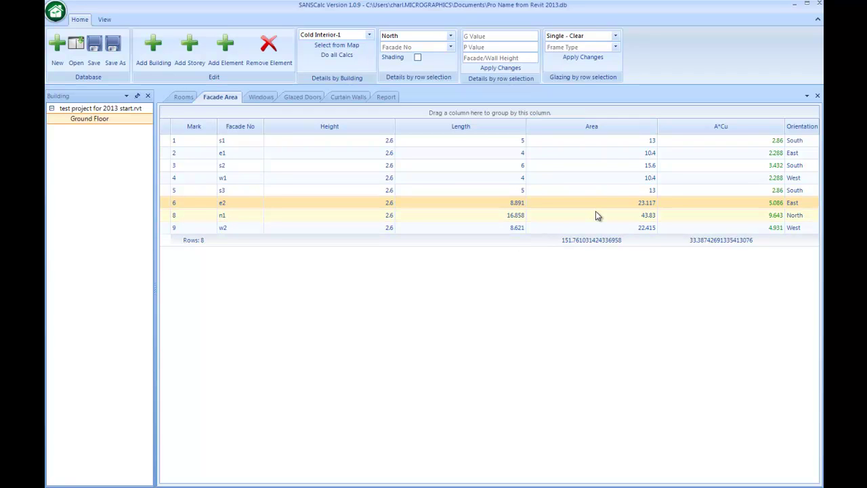
Give all nine windows G 0.44 and P 0.9
click(254, 99)
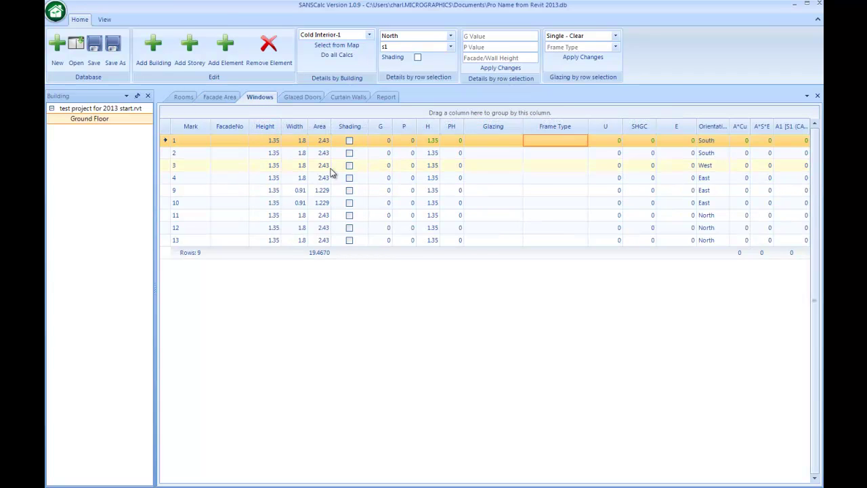
click(174, 238)
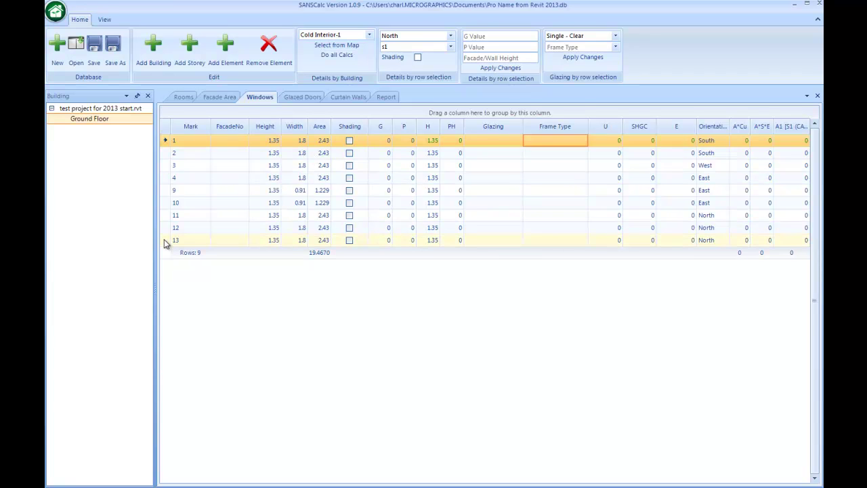
key(ctrl+a)
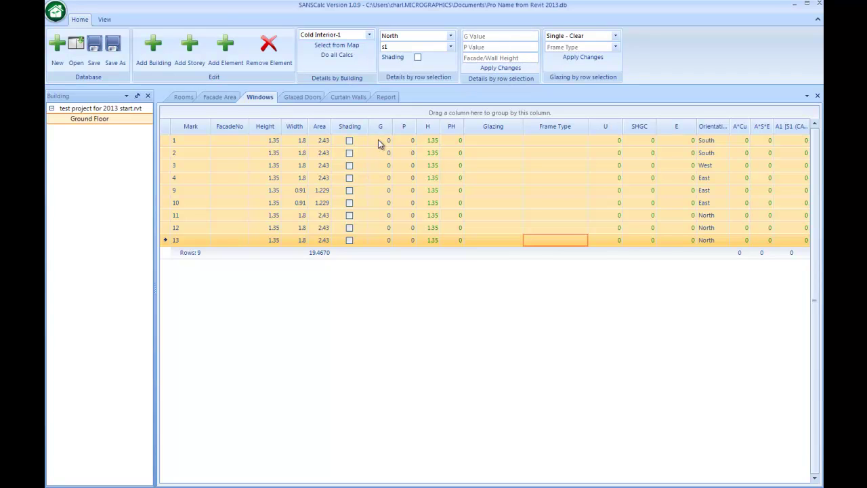
click(500, 34)
click(499, 46)
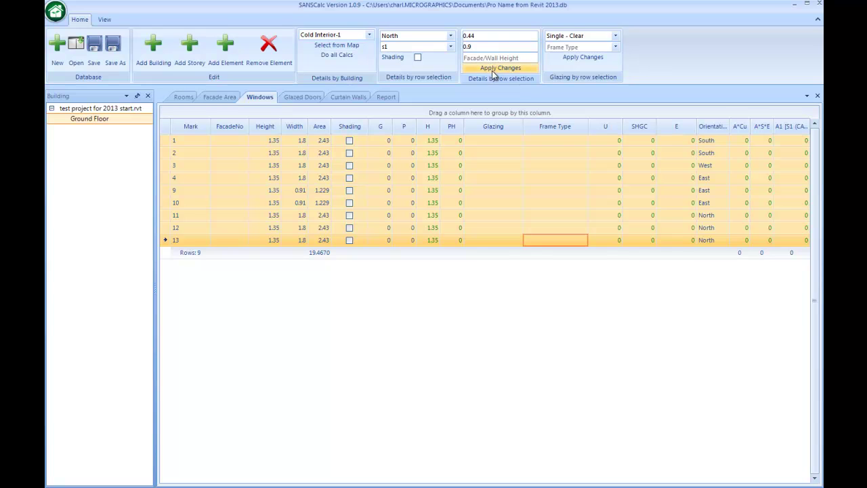
click(491, 69)
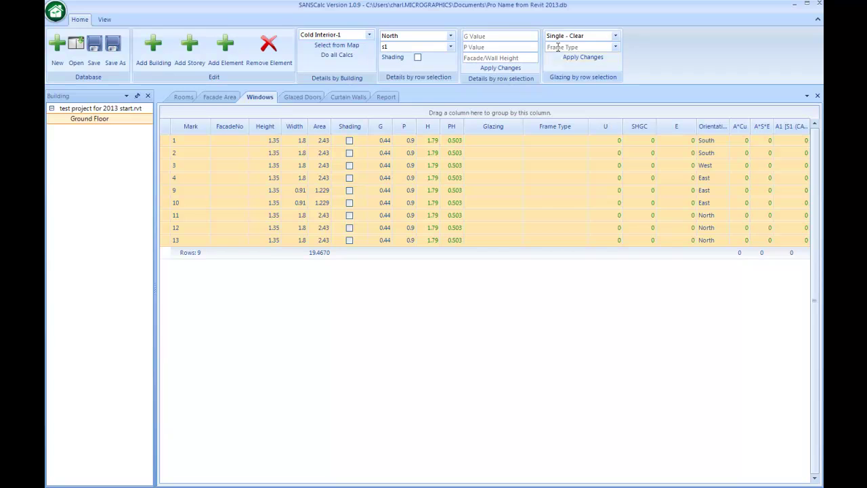
Apply Single - Clear glazing with Aluminium/Steel framing to all windows
click(614, 48)
click(581, 58)
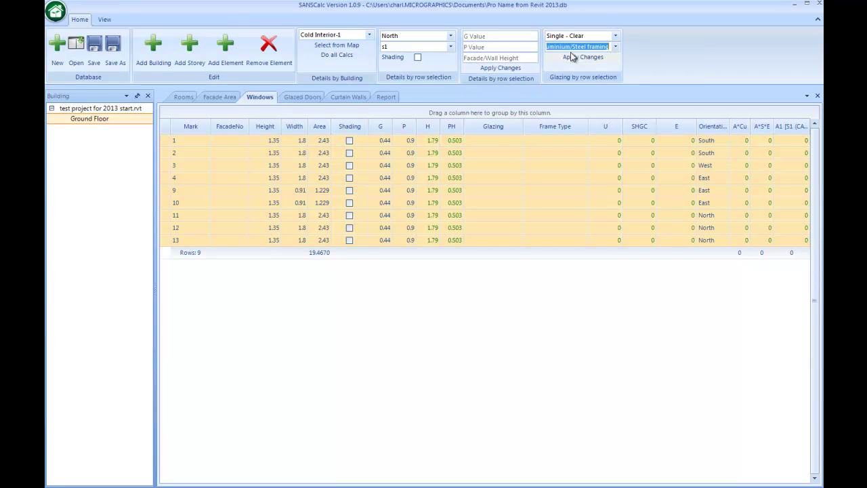
click(567, 60)
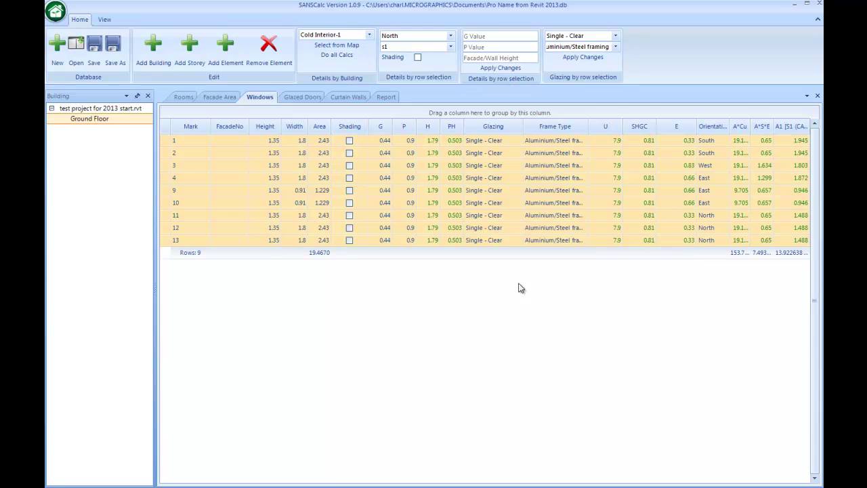
Set window 1 to South on facade s1 and window 2 to facade s2
click(168, 141)
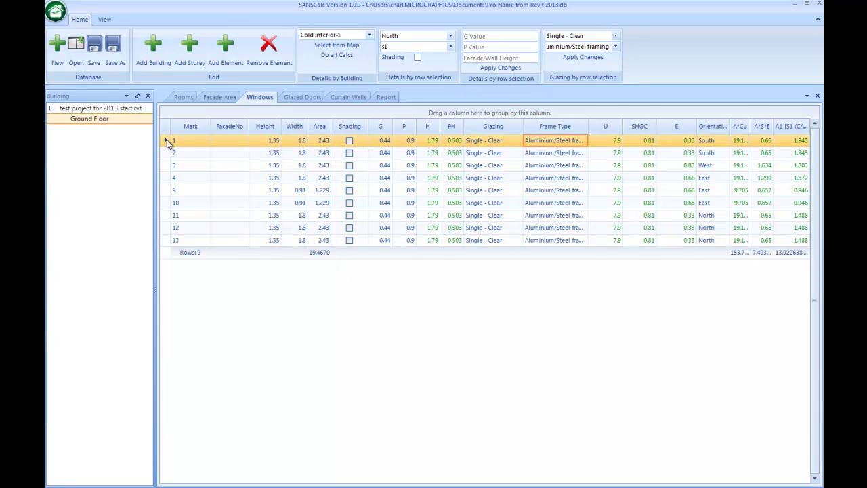
click(450, 36)
click(406, 78)
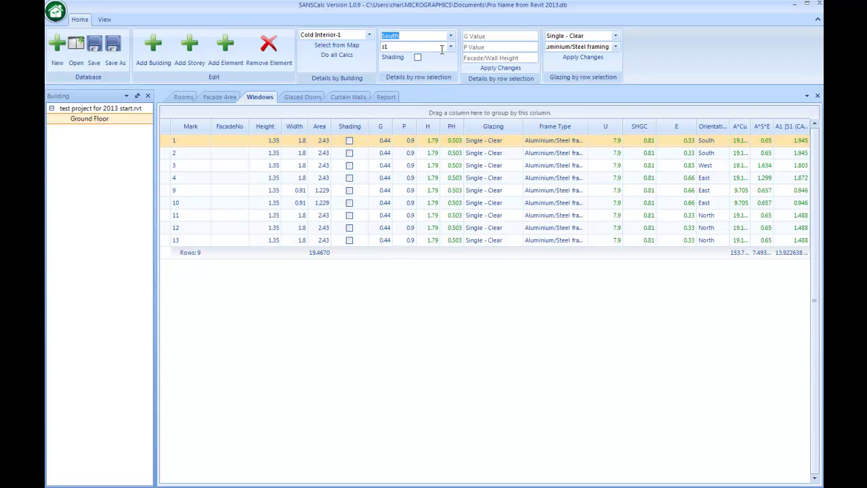
click(450, 47)
click(405, 55)
click(239, 154)
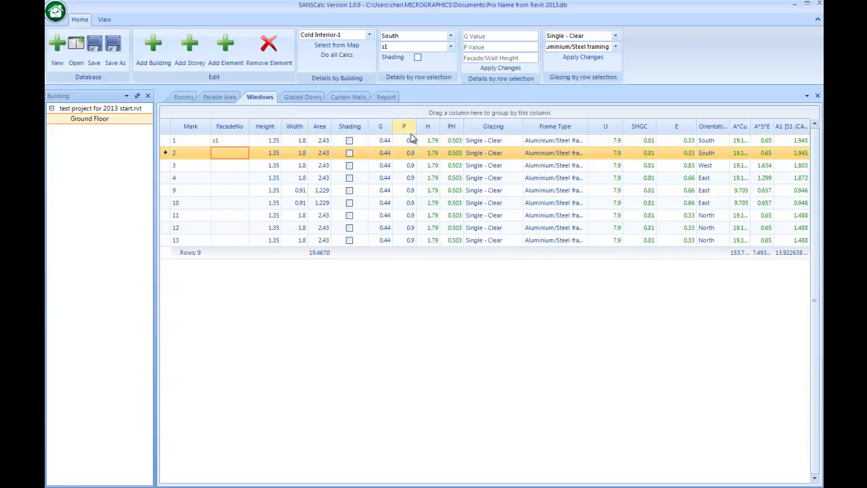
click(452, 47)
click(415, 78)
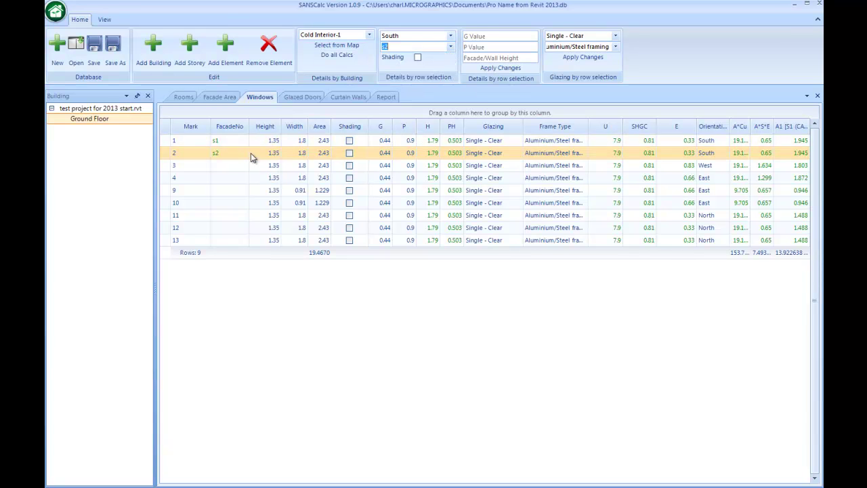
Set window 3 to West on facade w1 and window 4 to East on facade e1
click(235, 160)
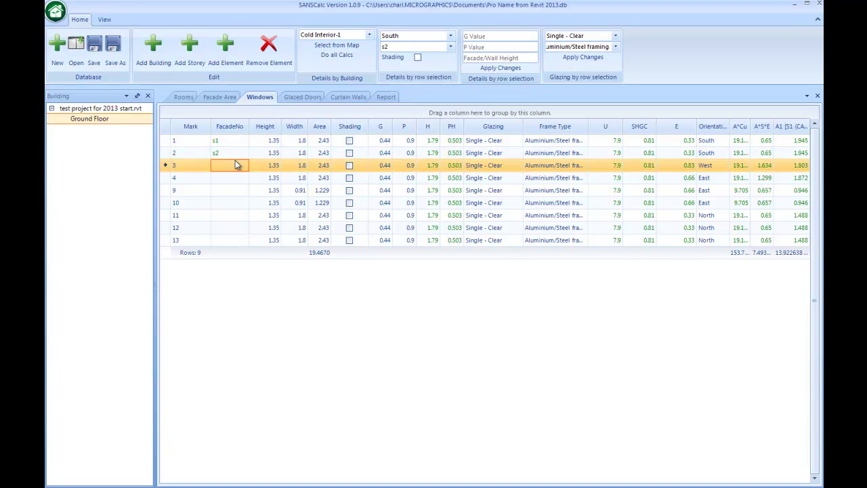
click(450, 36)
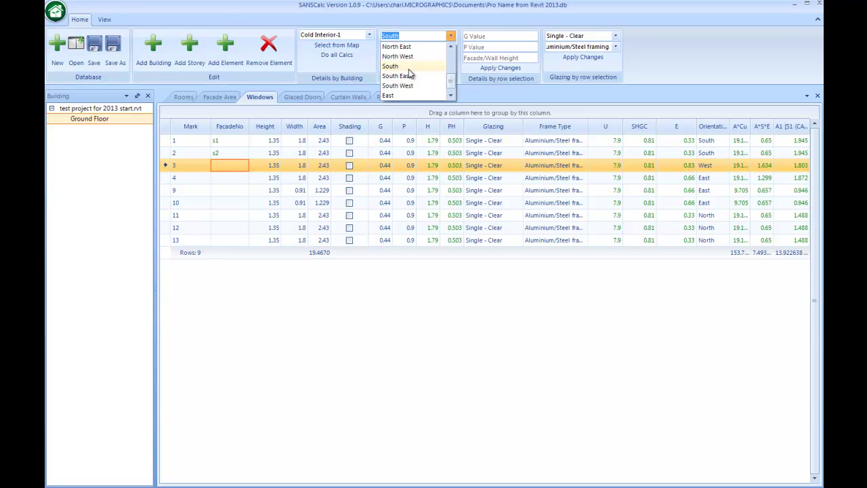
scroll(409, 73, down, 1)
click(408, 64)
click(451, 47)
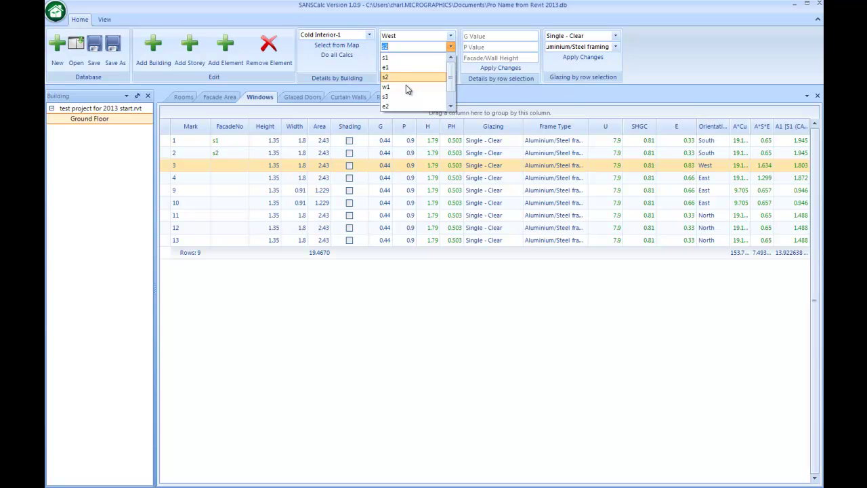
click(406, 87)
click(230, 178)
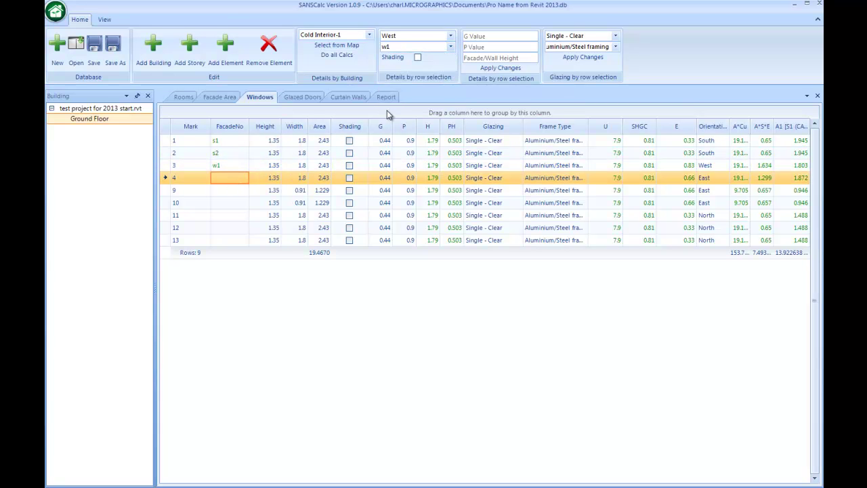
click(451, 36)
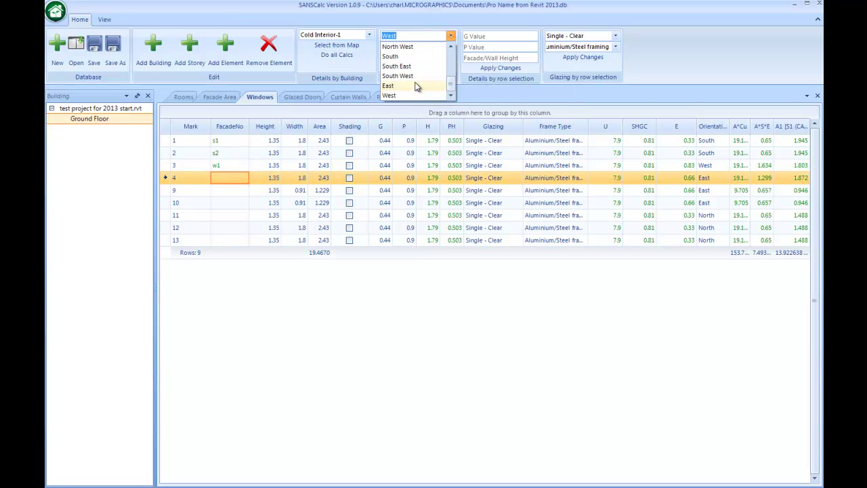
click(413, 83)
click(450, 47)
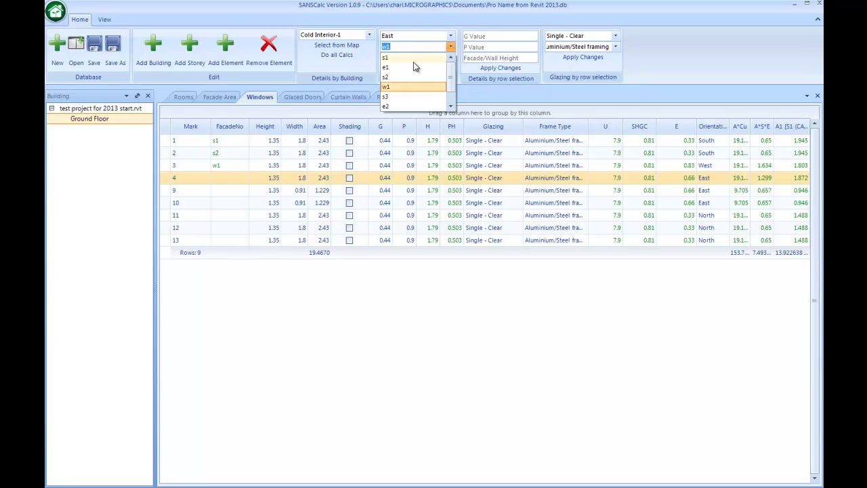
click(410, 66)
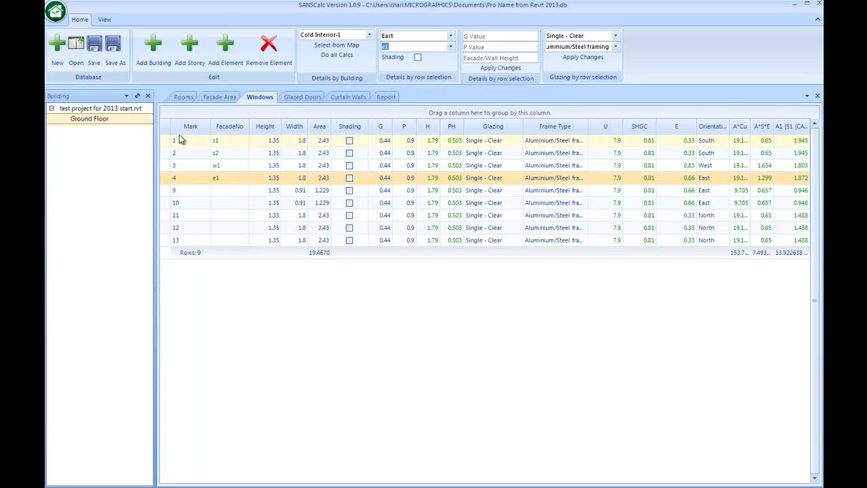
Assign facade e2 to windows 9 and 10
click(229, 190)
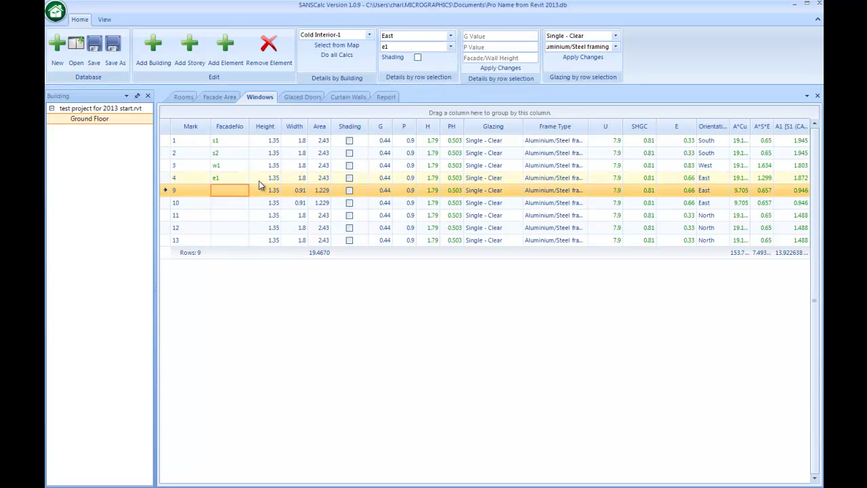
click(450, 48)
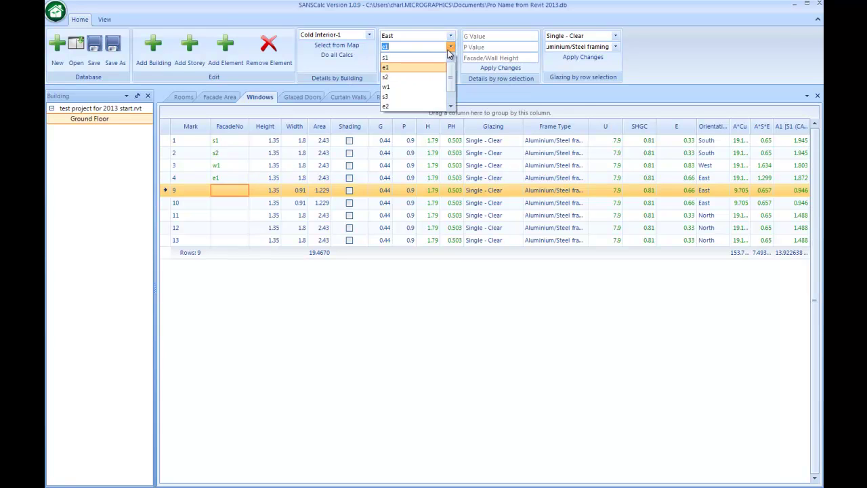
click(414, 107)
click(245, 203)
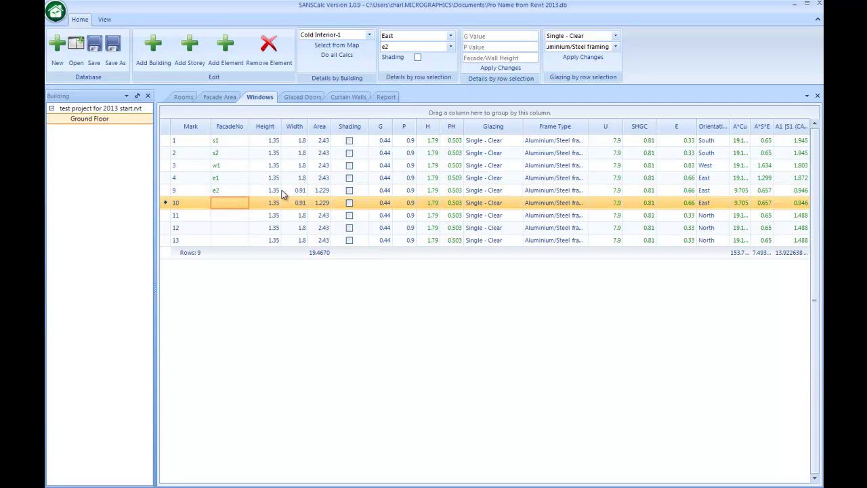
click(452, 47)
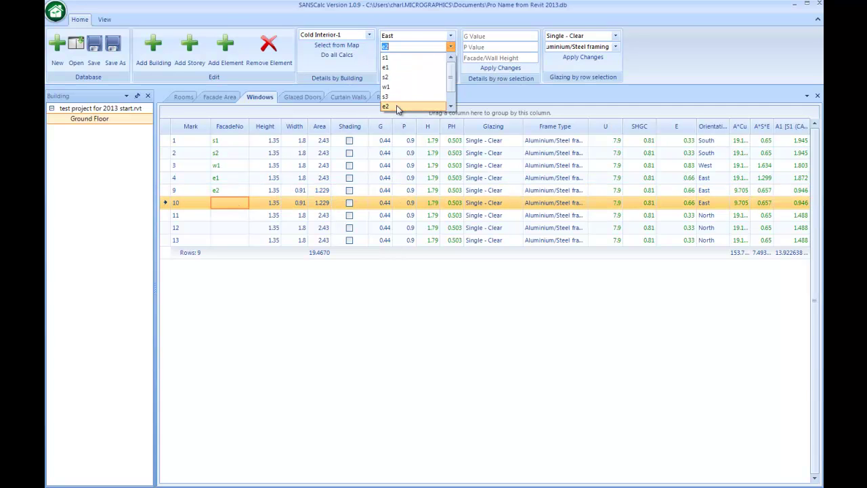
click(407, 107)
click(450, 47)
click(419, 67)
Set window 11 to North on facade n1, and assign n1 to windows 12 and 13
scroll(419, 68, down, 3)
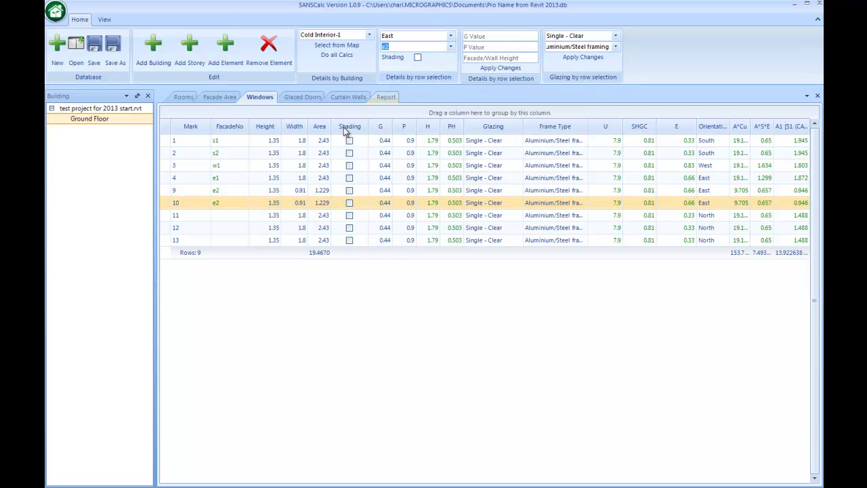
click(235, 215)
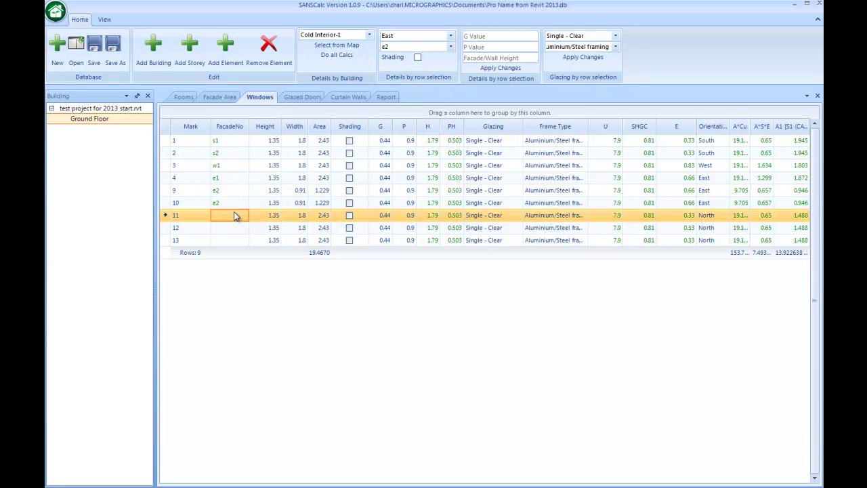
click(451, 35)
scroll(417, 72, down, 1)
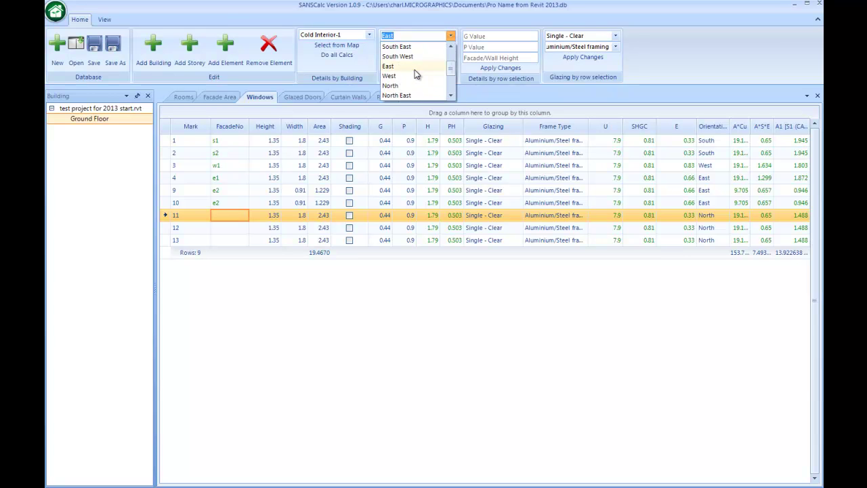
click(400, 95)
click(427, 46)
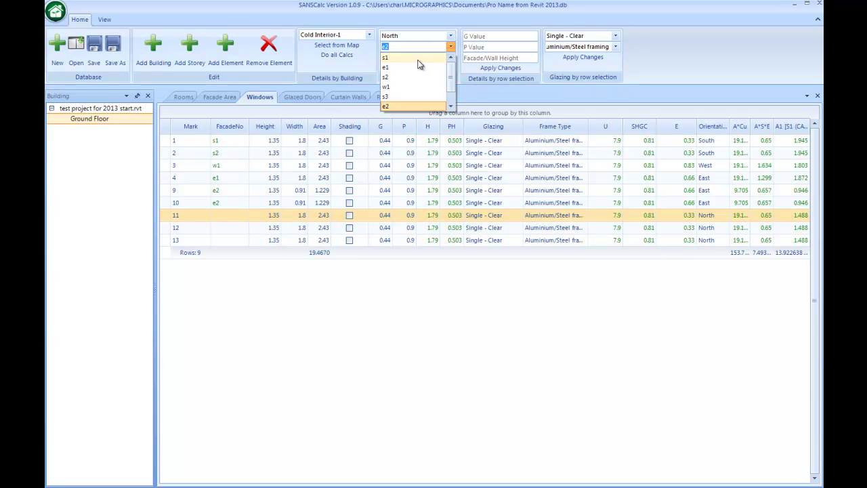
scroll(427, 67, down, 1)
click(400, 99)
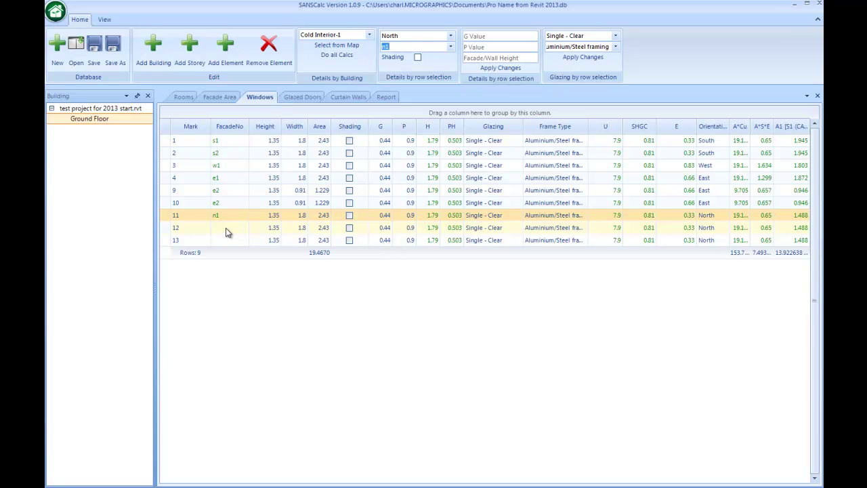
click(167, 229)
shift+click(166, 240)
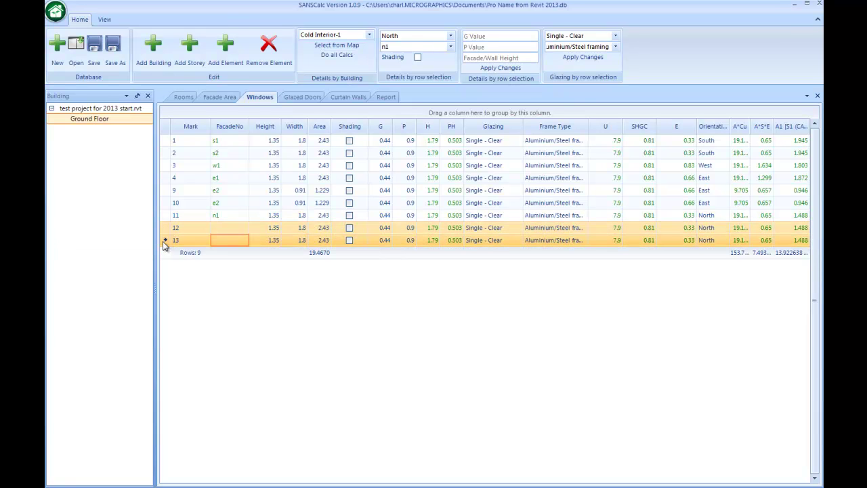
click(450, 46)
click(400, 86)
scroll(438, 56, down, 1)
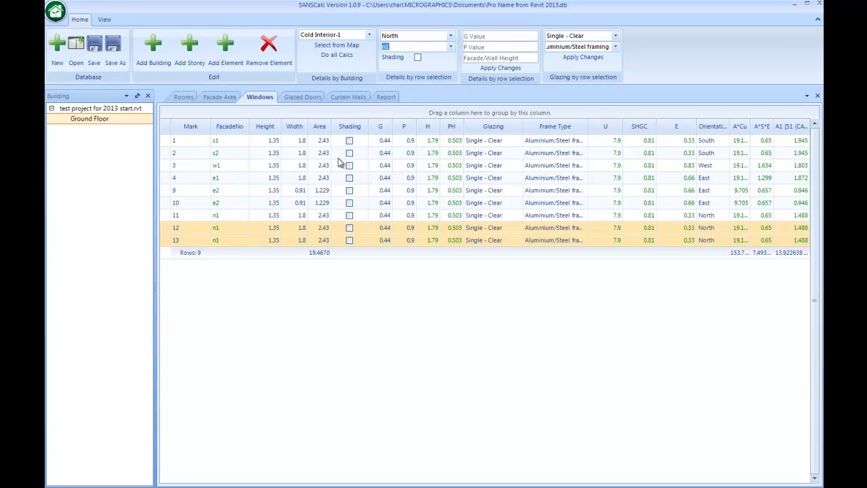
click(228, 240)
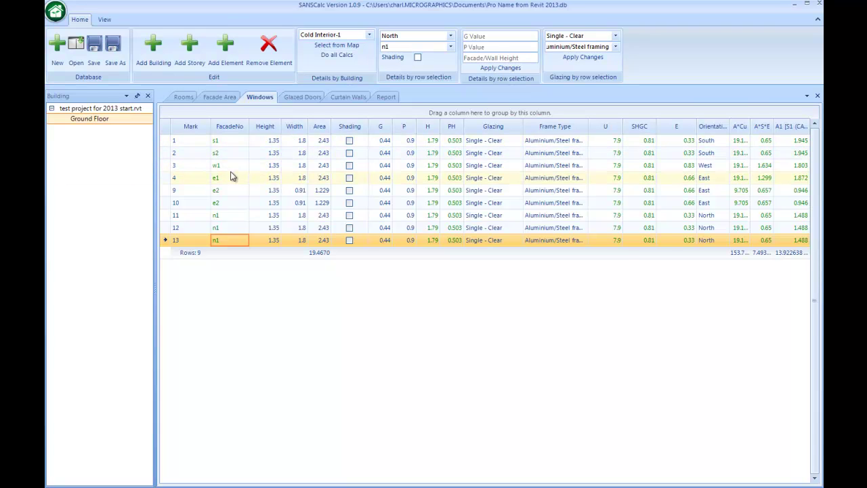
In the Glazed Doors table, give the door South orientation on façade s1
click(293, 99)
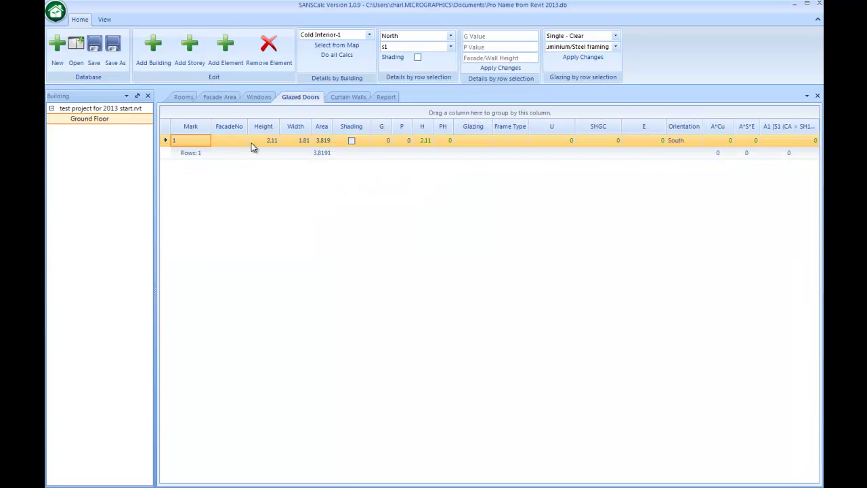
click(450, 47)
click(450, 36)
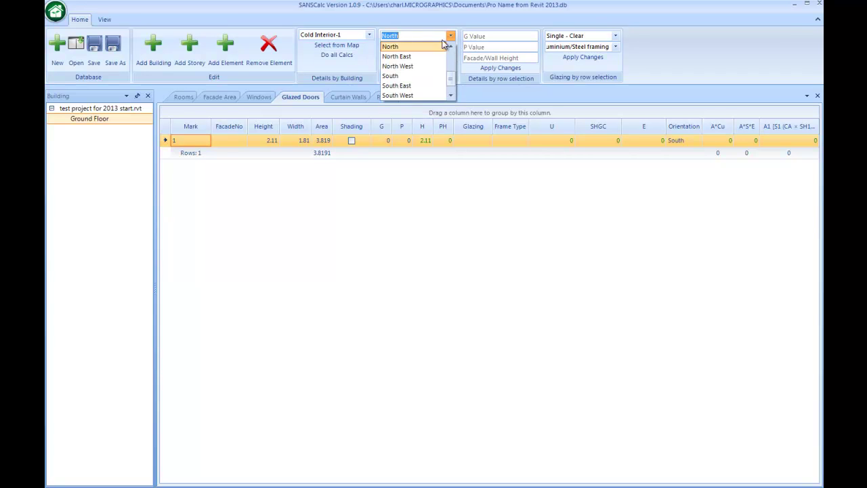
click(414, 74)
click(450, 47)
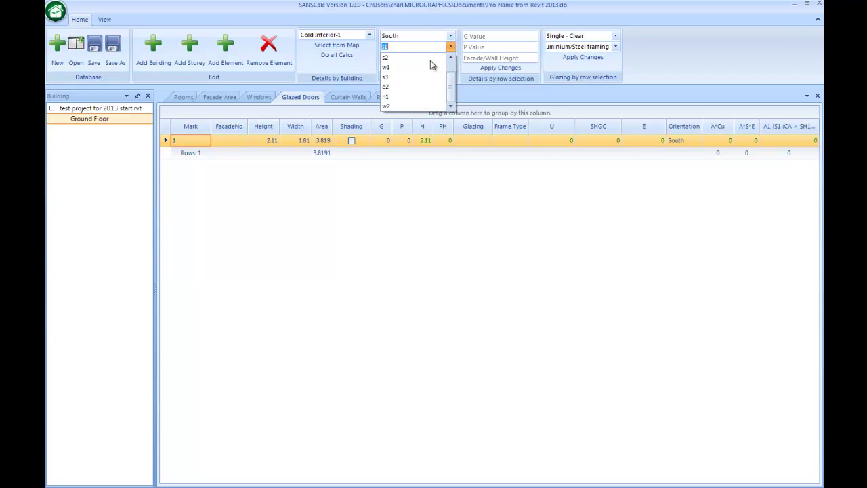
click(427, 57)
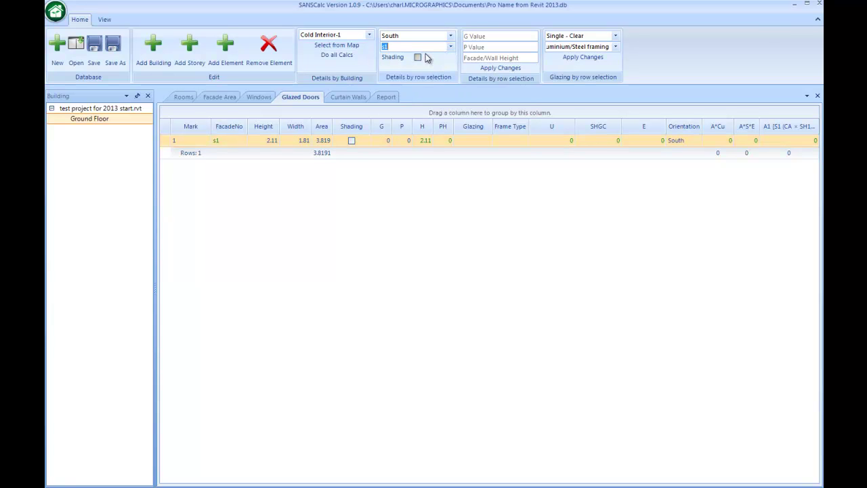
Set the south door's G to 0.44 and P to 0.99
click(371, 140)
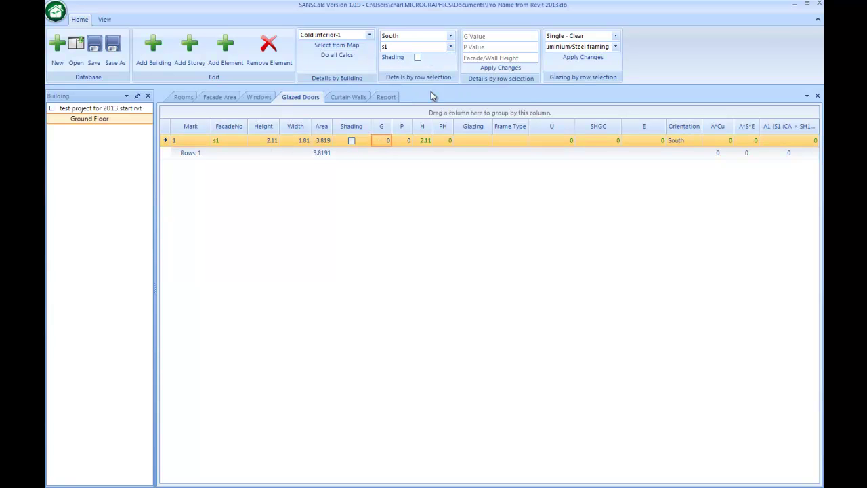
click(376, 141)
click(397, 141)
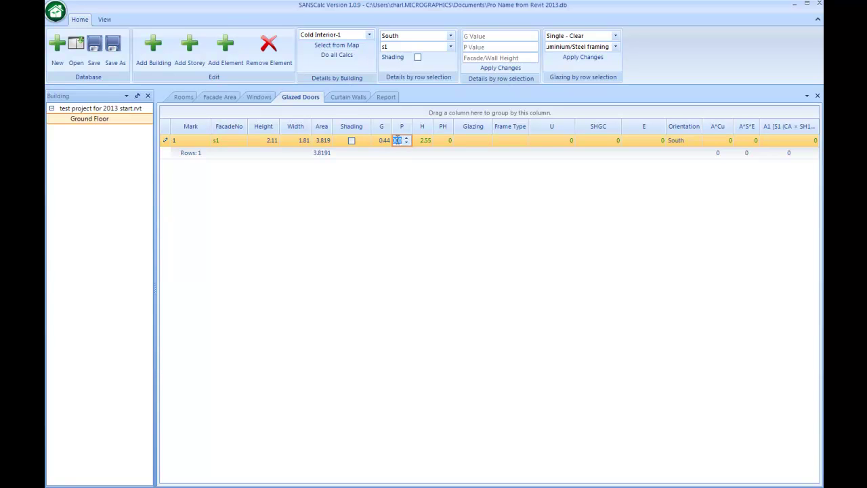
text(0.99)
click(485, 140)
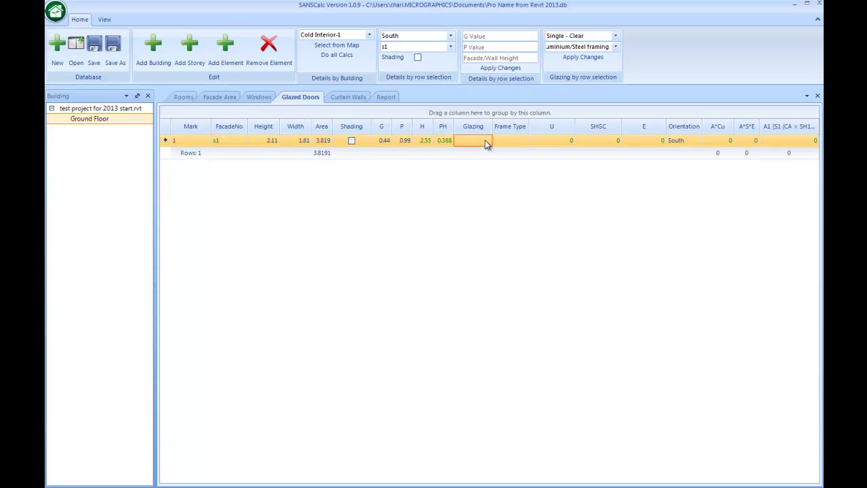
click(487, 141)
Give the door Single - Clear glazing and Aluminium/Steel framing, yielding U 7.9 and SHGC 0.81
click(487, 141)
click(483, 167)
click(524, 141)
click(501, 150)
click(487, 140)
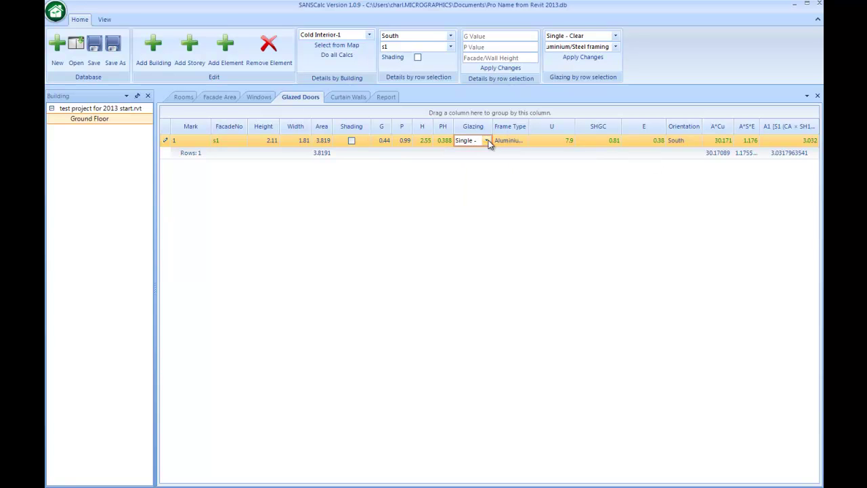
click(487, 141)
scroll(499, 191, down, 1)
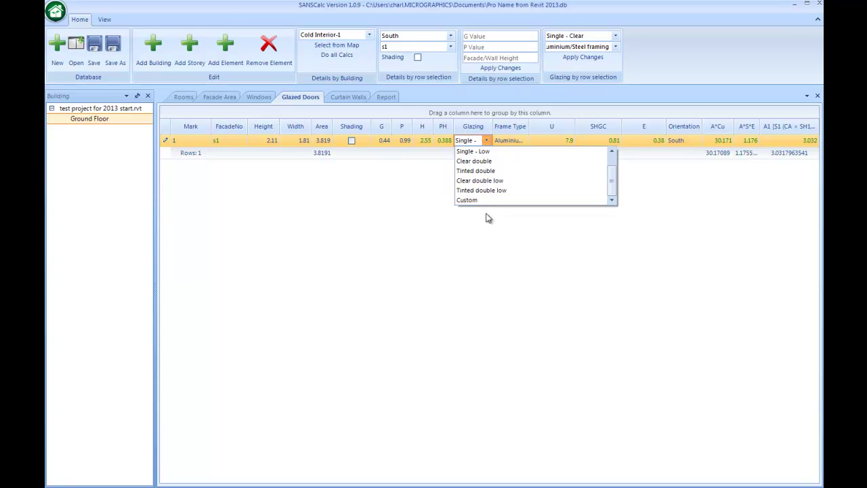
click(497, 219)
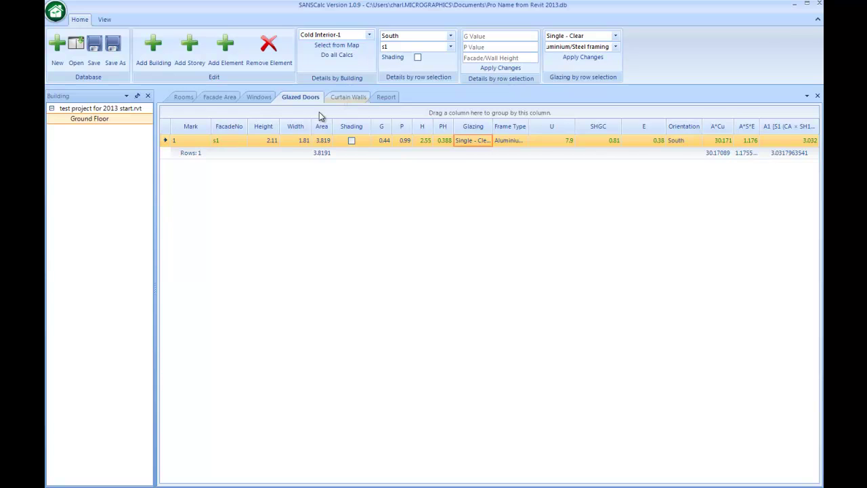
In the Curtain Walls table, set the curtain wall to West orientation on façade w1
click(332, 100)
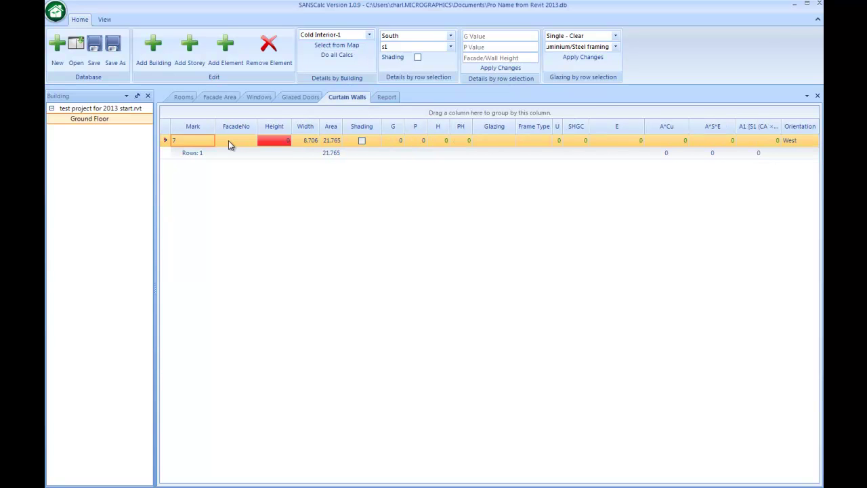
click(450, 36)
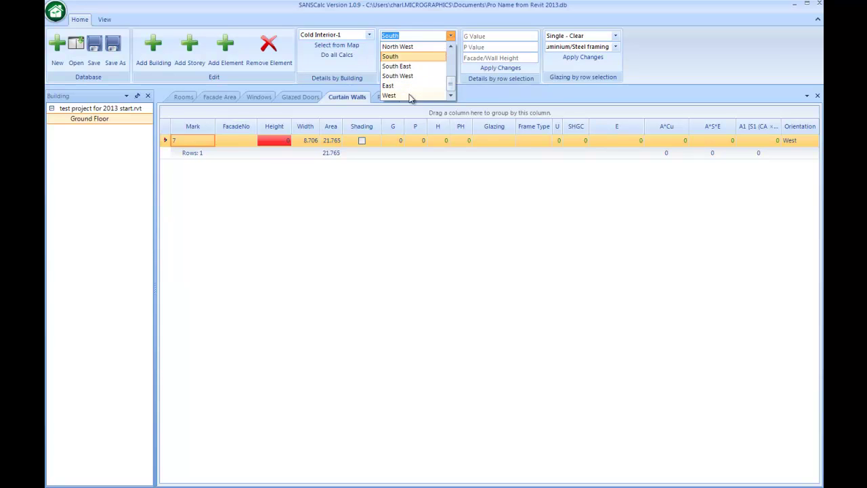
click(408, 95)
click(450, 47)
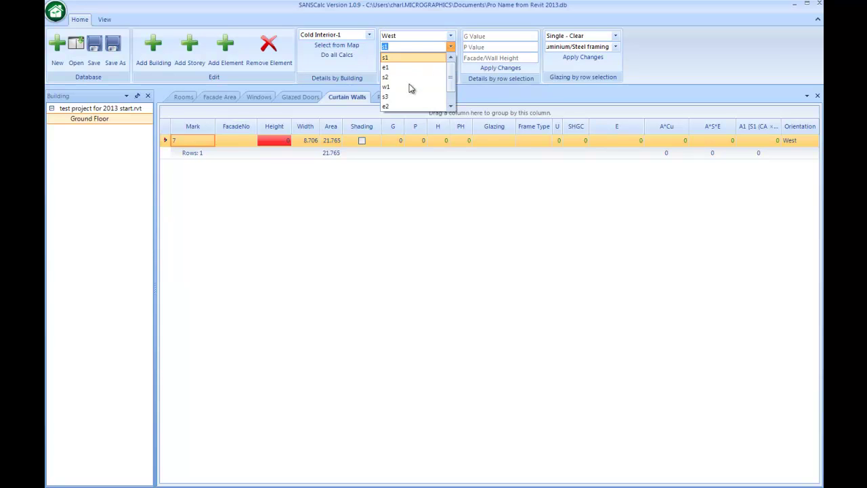
click(406, 87)
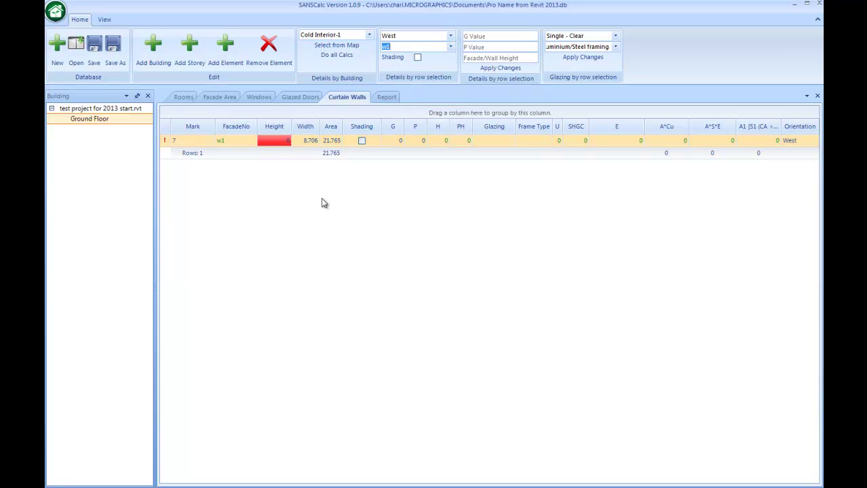
Enter the curtain wall's height 2.1, G 0.44 and P 0.99
click(277, 141)
click(271, 141)
text(2.1)
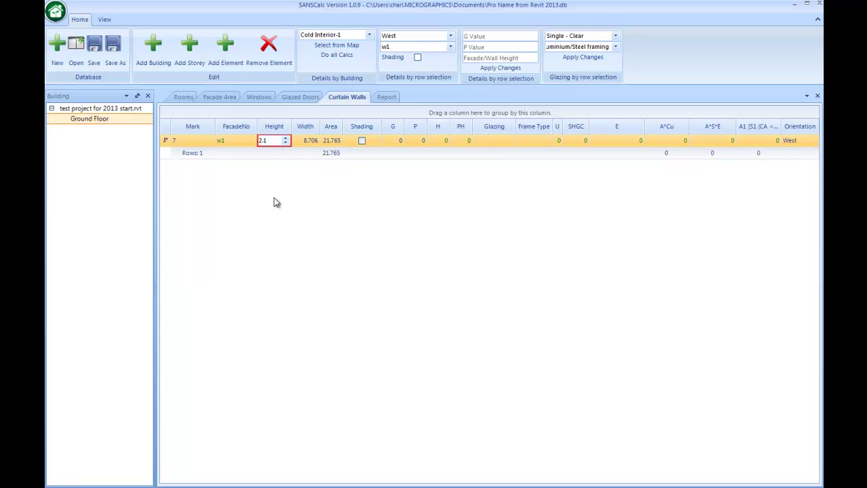
click(273, 199)
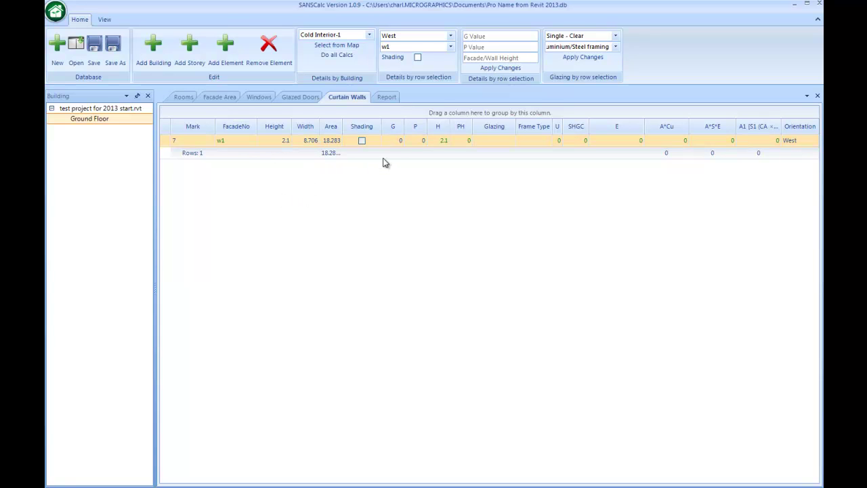
click(397, 141)
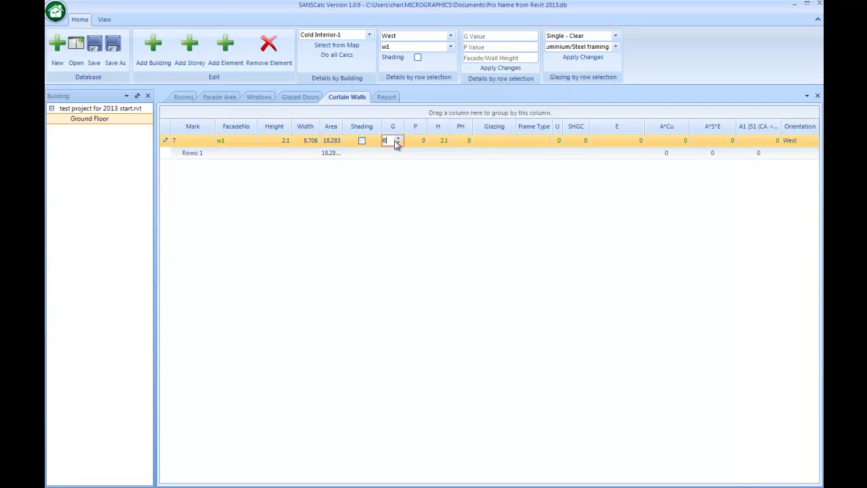
text(0.44)
click(417, 140)
text(0.99)
click(498, 179)
click(509, 143)
Give the curtain wall Single - Clear glazing and Aluminium/Steel framing, keeping West orientation
click(508, 142)
click(498, 158)
click(541, 141)
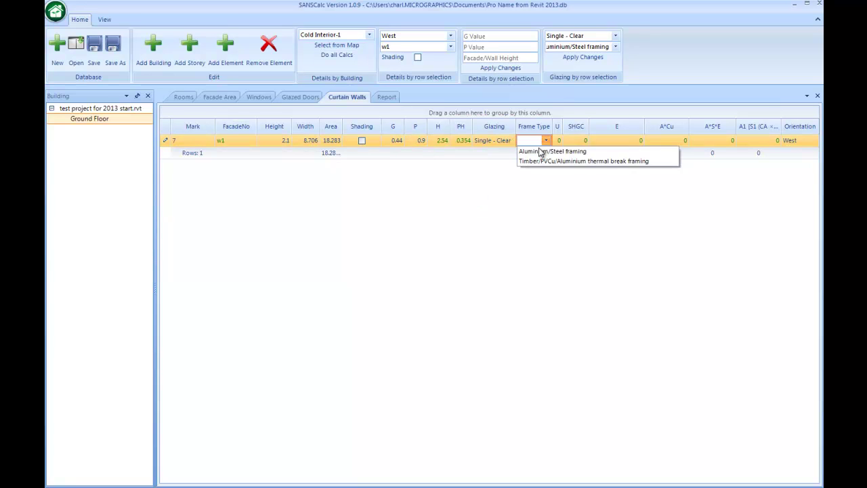
click(540, 151)
click(635, 193)
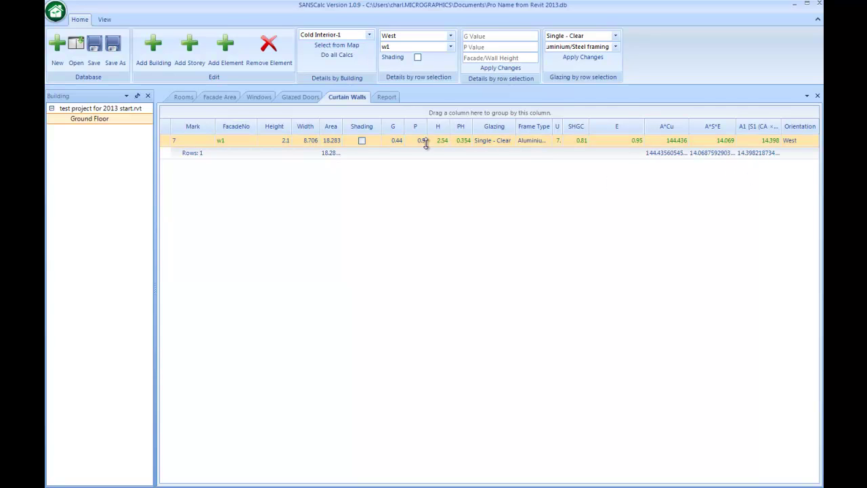
click(451, 36)
click(470, 167)
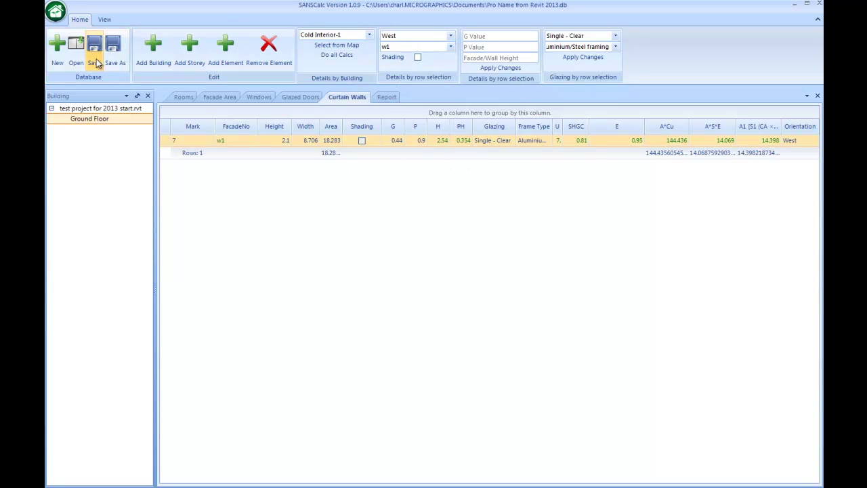
Pick Temperate coastal-4 on the climatic zones map, rerun all calculations and save the project
click(369, 35)
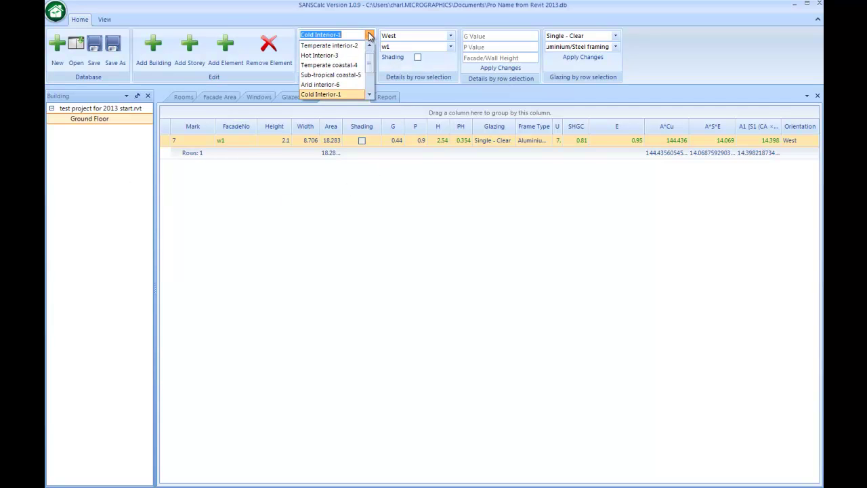
click(369, 35)
click(333, 56)
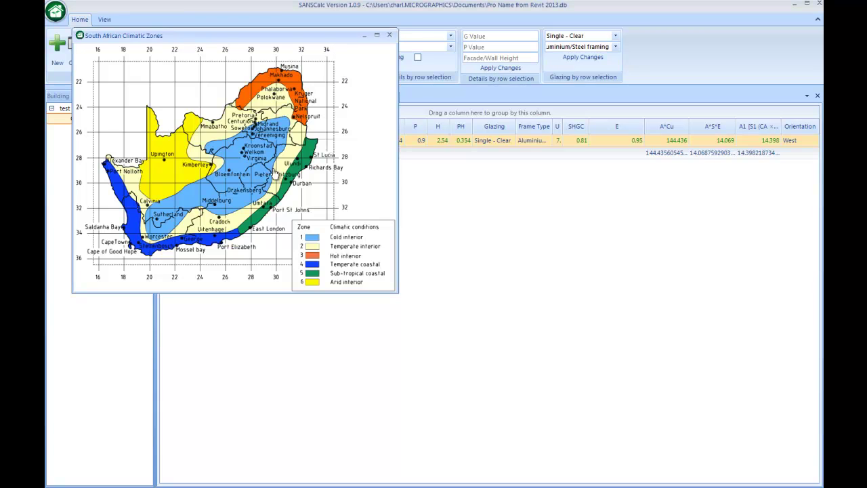
click(221, 242)
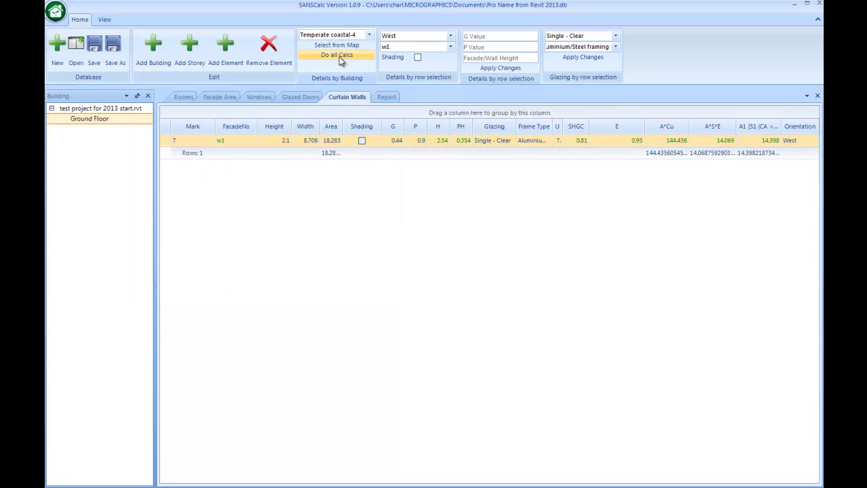
click(340, 58)
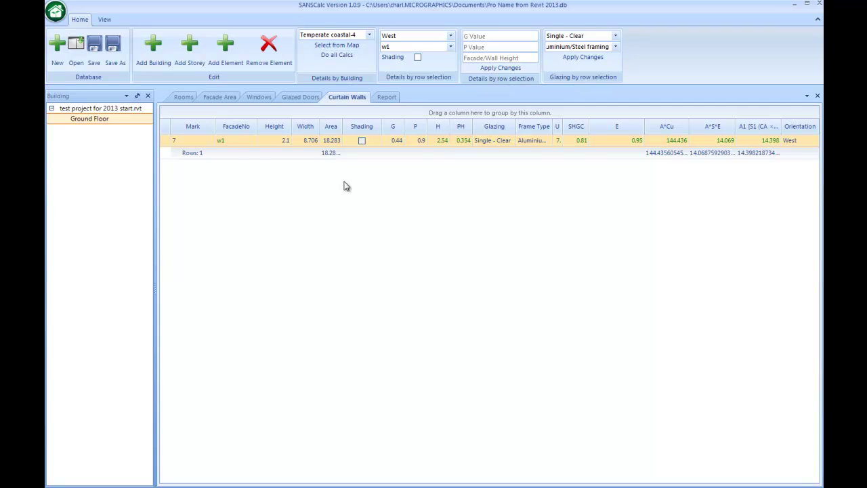
click(95, 61)
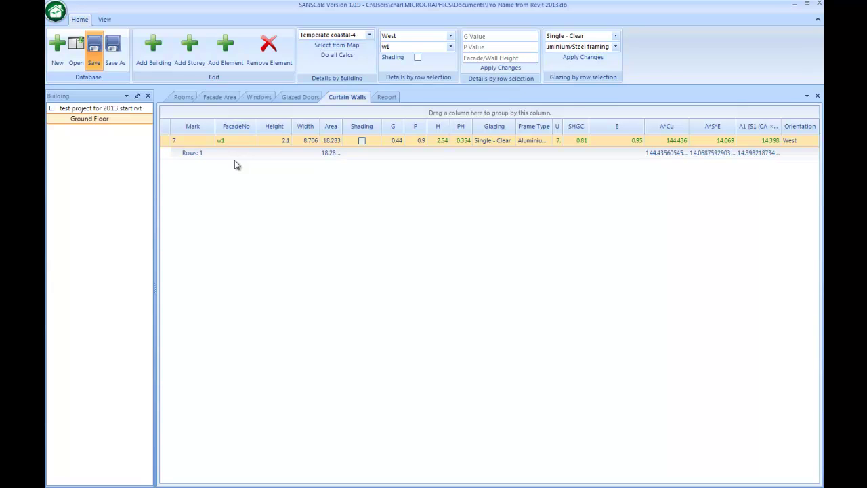
Generate a compliance report preview for the test project building
click(384, 98)
click(315, 120)
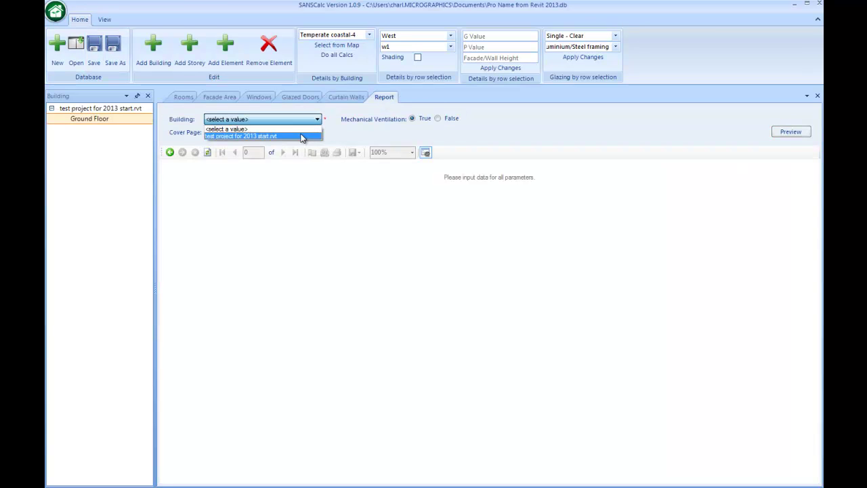
click(302, 137)
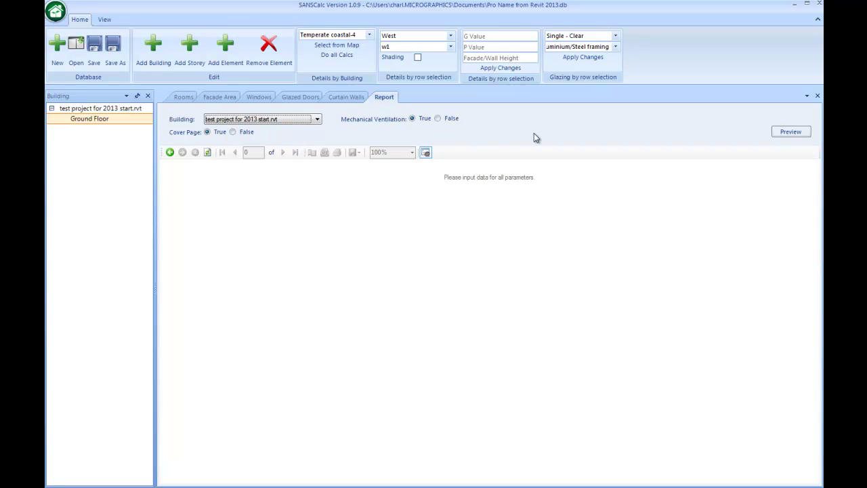
click(787, 132)
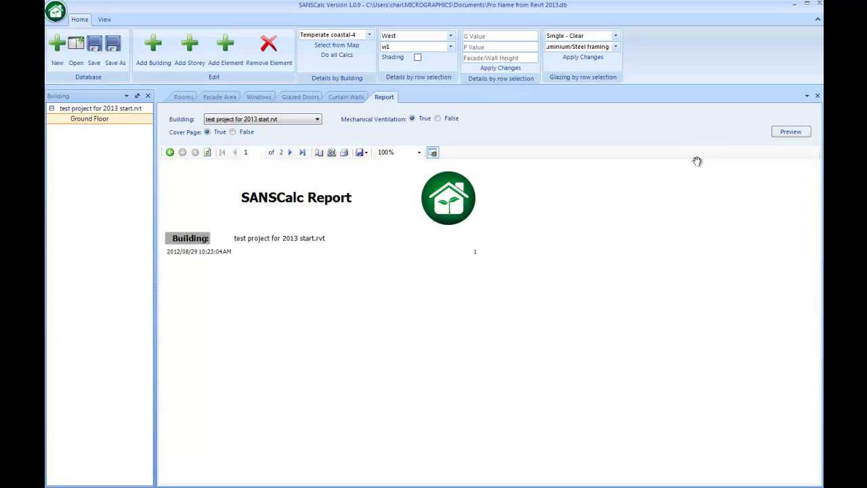
Browse report page 2's natural and mechanical compliance tables
click(290, 154)
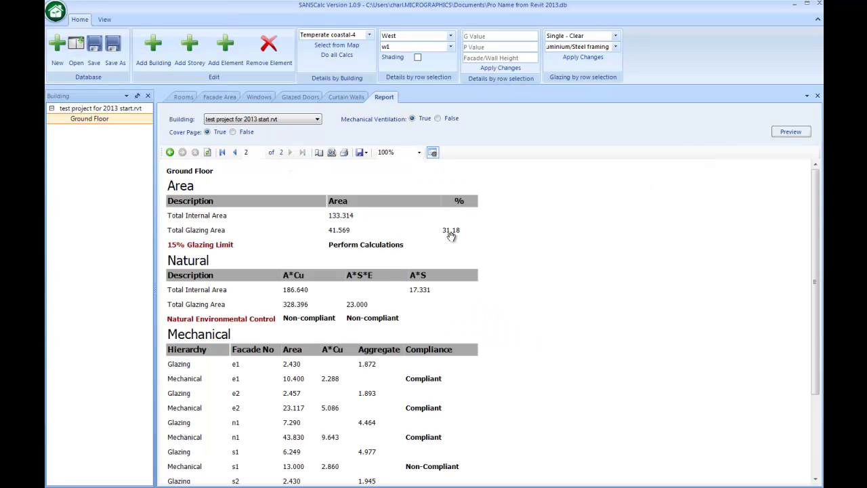
scroll(510, 257, down, 1)
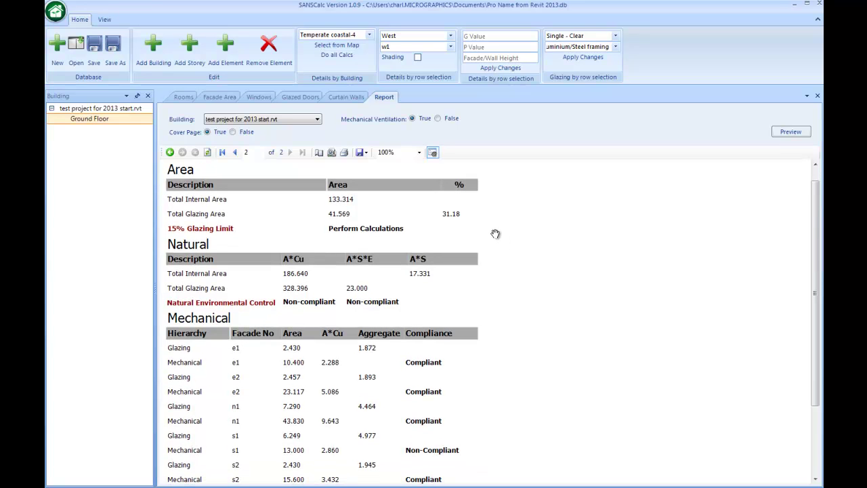
scroll(505, 295, down, 1)
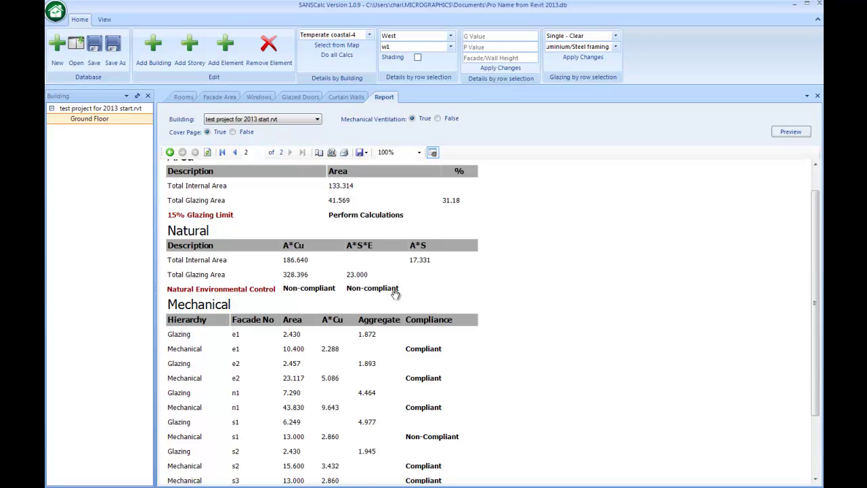
drag(396, 295, 399, 207)
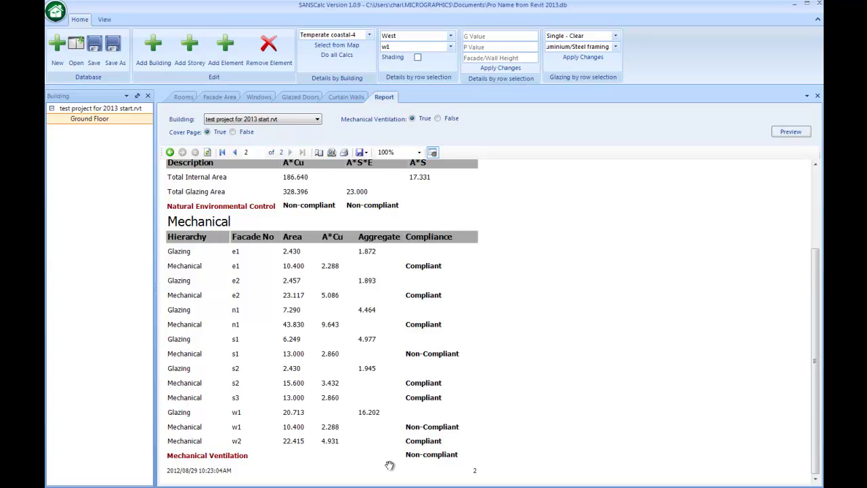
scroll(484, 378, up, 3)
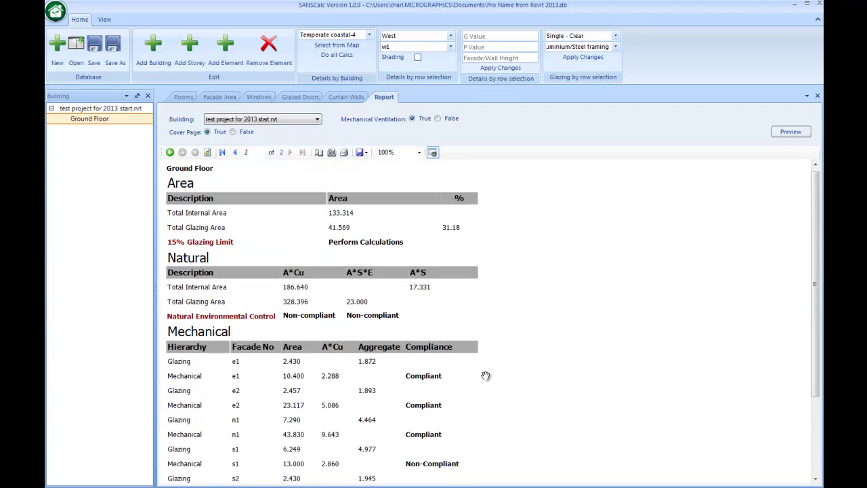
scroll(486, 376, up, 1)
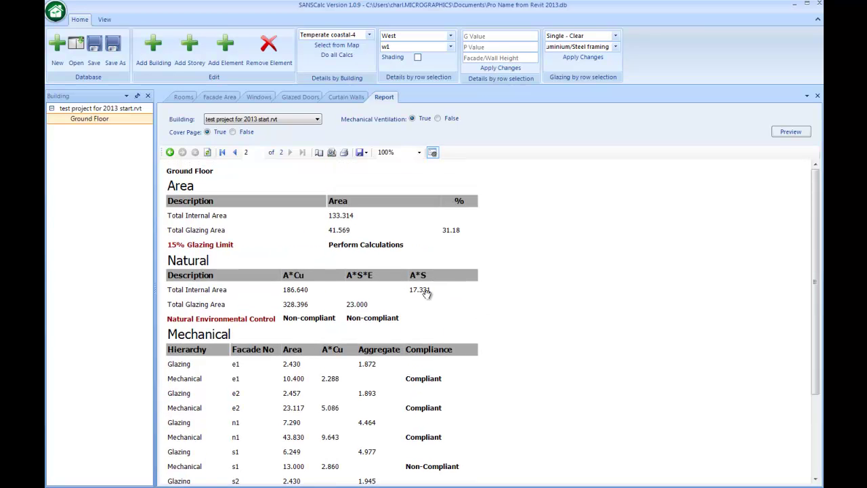
Review the Windows, Report, Glazed Doors and Curtain Walls views
click(258, 100)
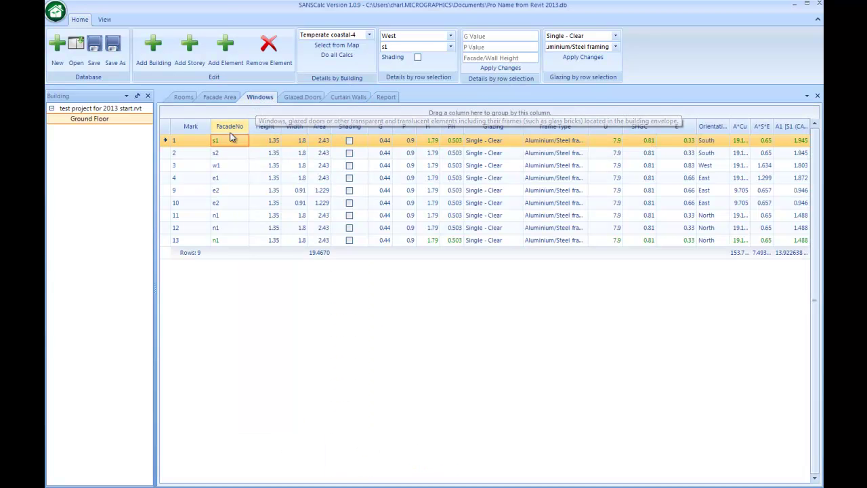
click(384, 99)
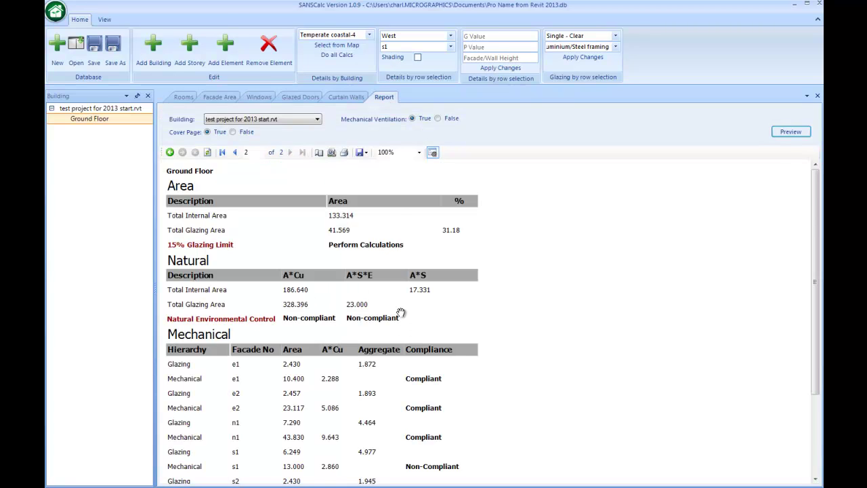
click(260, 97)
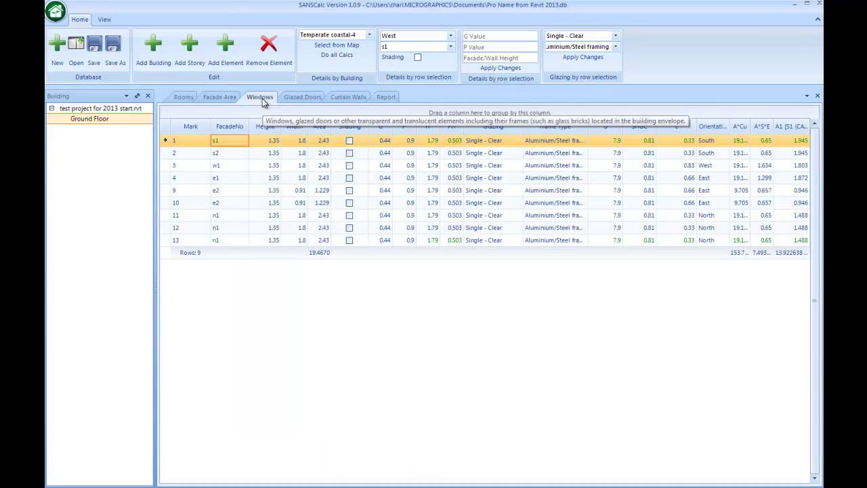
click(302, 97)
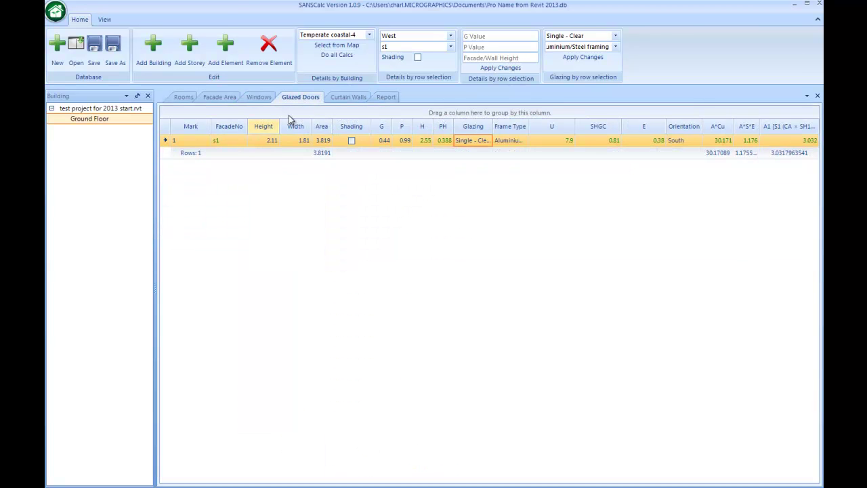
click(346, 97)
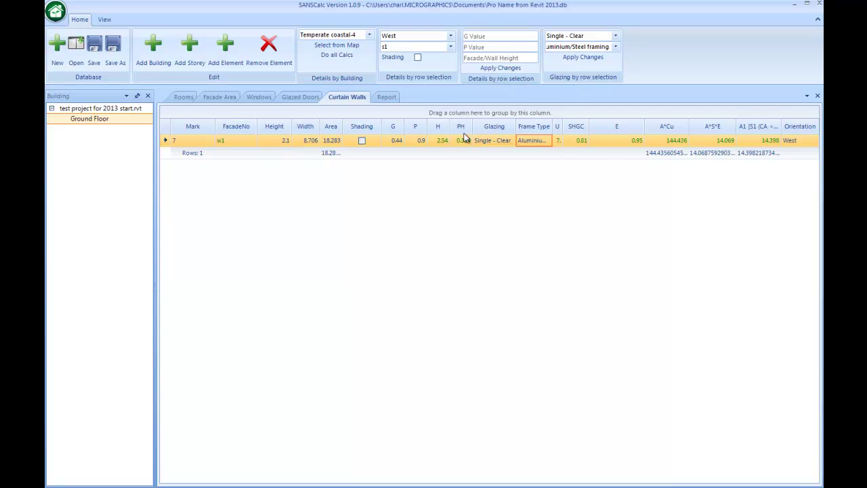
Change the curtain wall to Single - Low glazing with Aluminium/Steel framing
click(503, 143)
click(508, 140)
click(508, 169)
click(549, 144)
click(547, 141)
click(544, 149)
Apply Single - Low glazing with Aluminium/Steel framing to all nine windows and save
click(257, 99)
shift+click(167, 242)
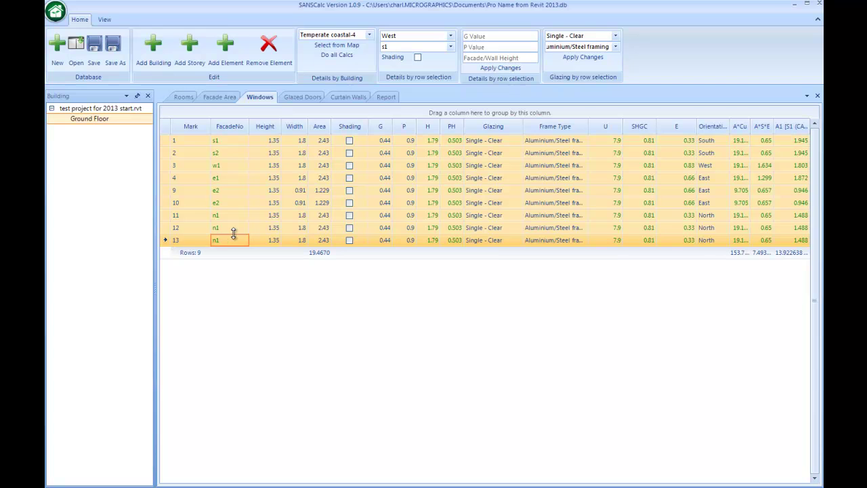
click(615, 35)
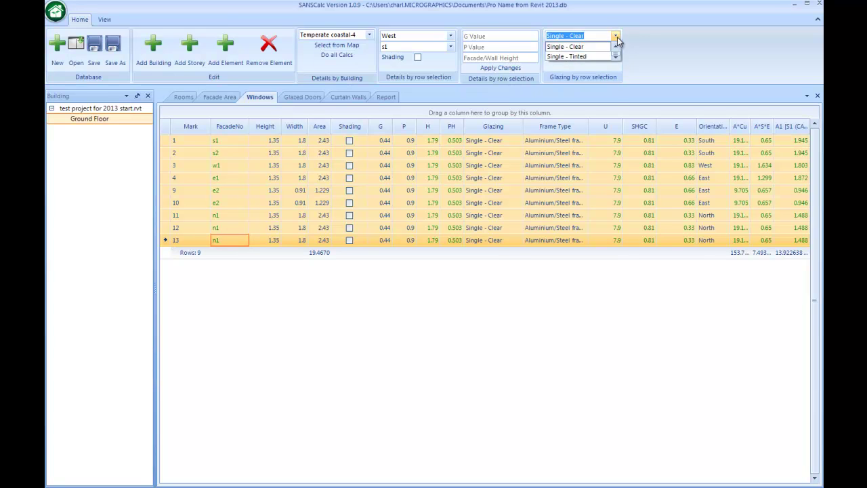
click(590, 67)
click(615, 46)
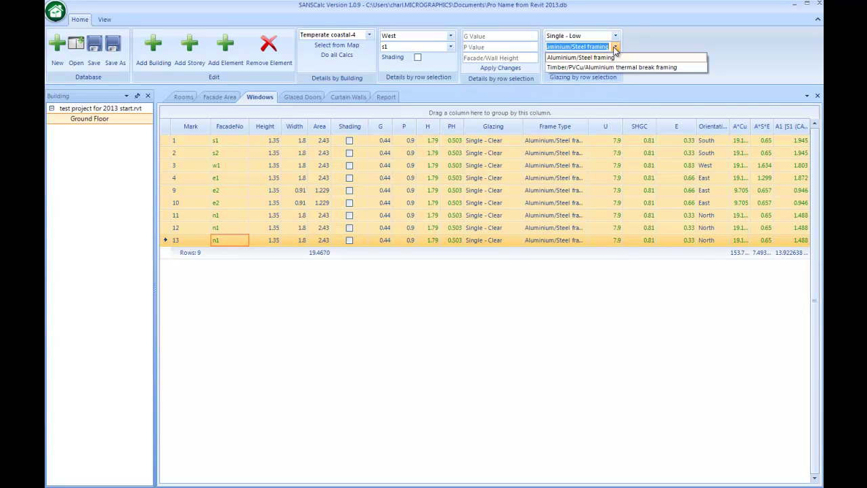
click(614, 55)
click(599, 58)
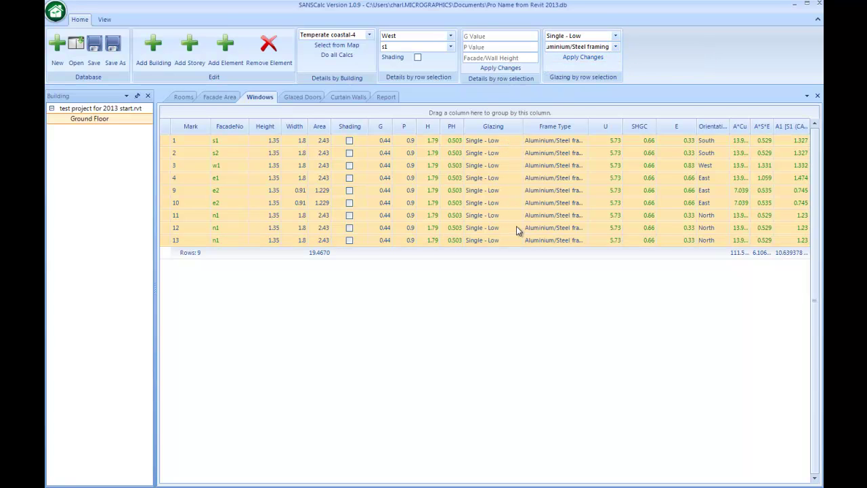
click(95, 55)
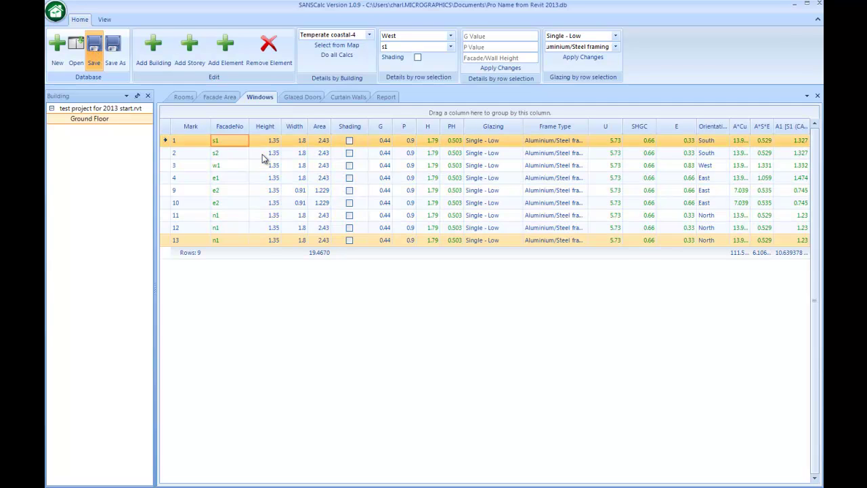
click(386, 98)
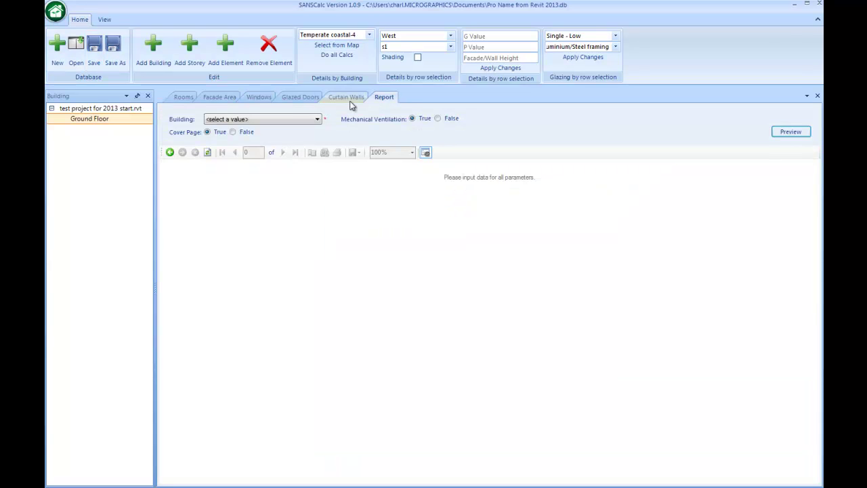
Preview the test project report and pan page 2, showing Total Glazing Area A*Cu 246.478
click(317, 119)
click(300, 136)
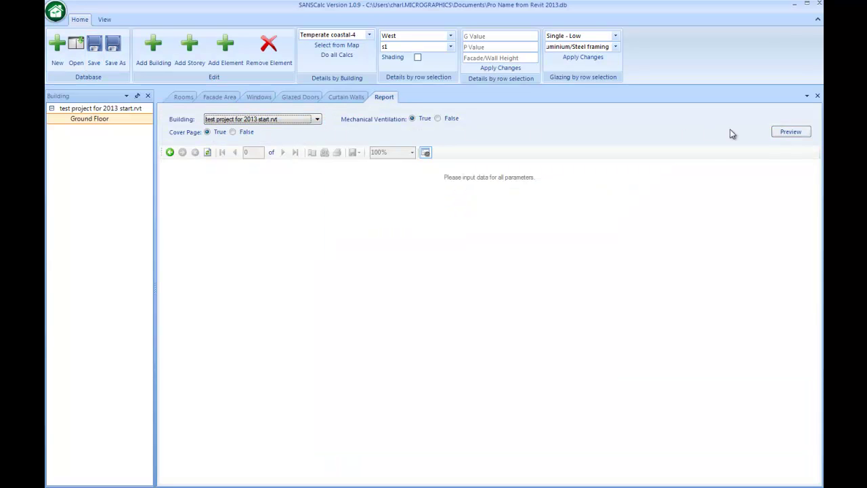
click(791, 132)
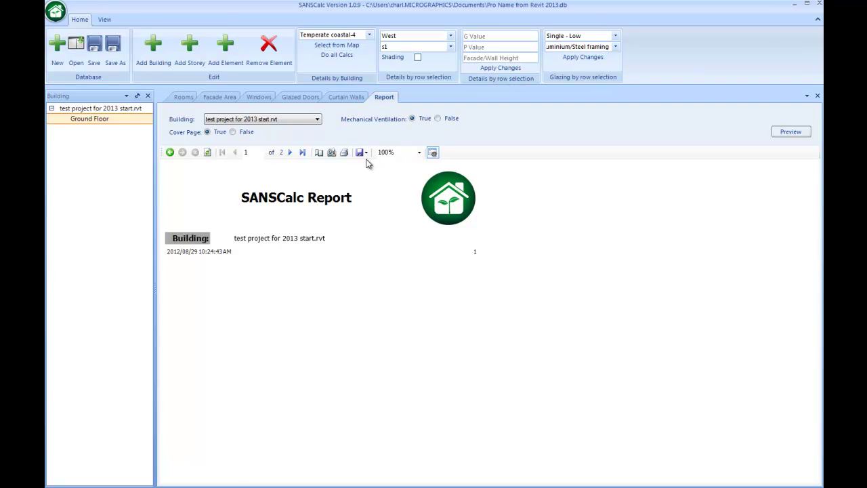
click(291, 152)
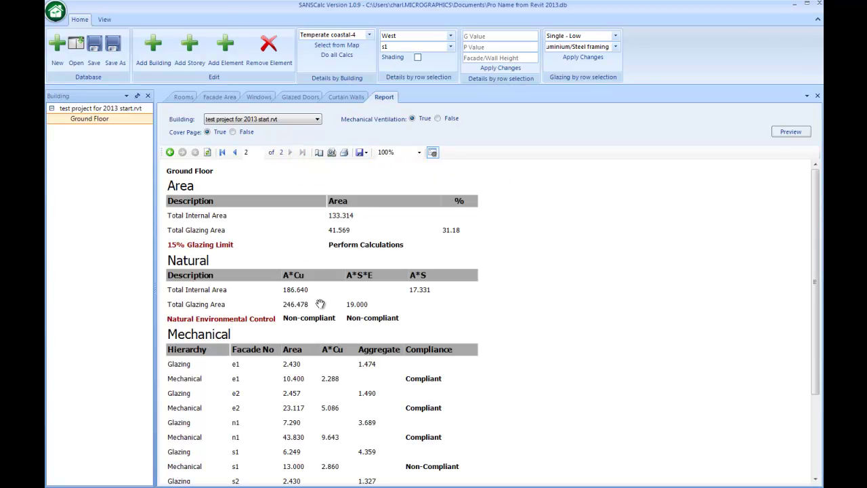
drag(321, 305, 323, 251)
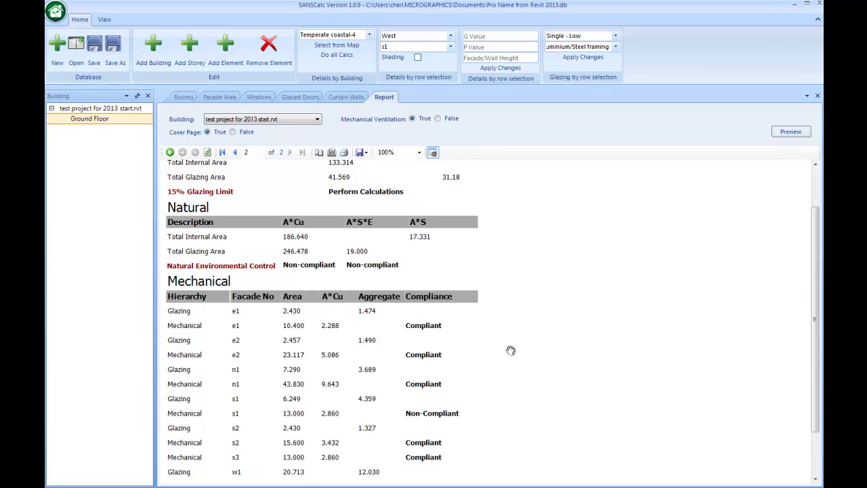
drag(509, 351, 513, 278)
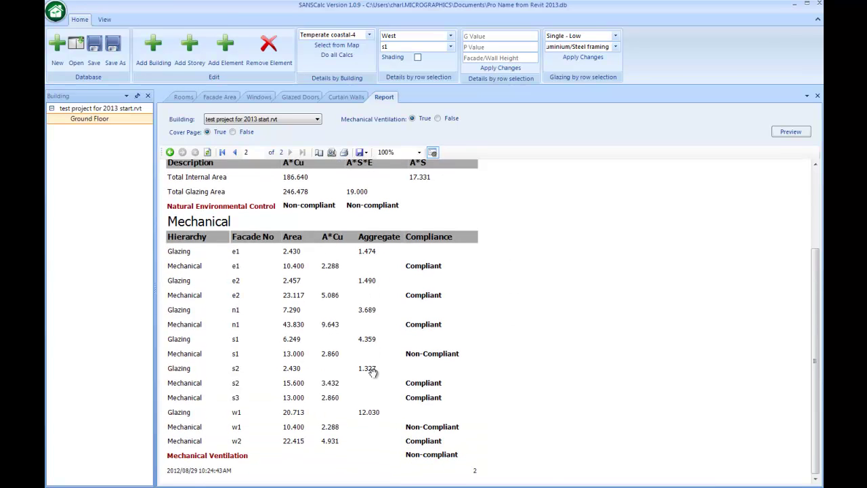
drag(517, 269, 523, 406)
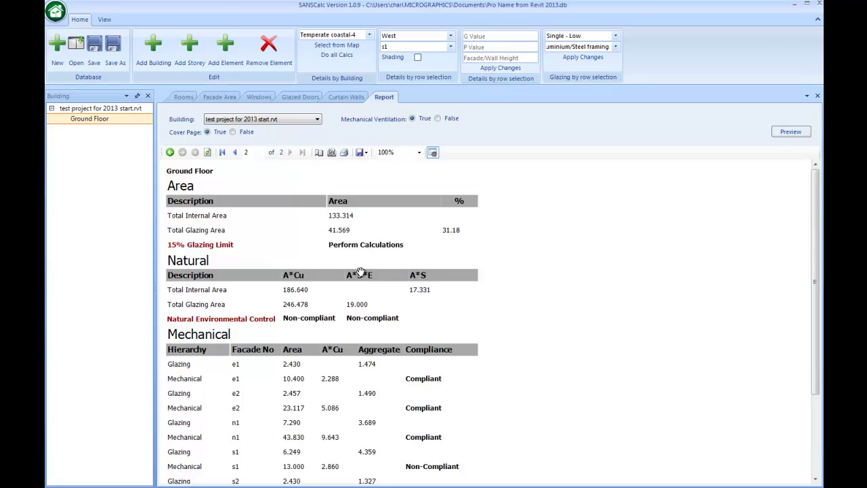
Switch all nine windows to Tinted double low glazing (U 3.4, SHGC 0.54) and save
click(259, 97)
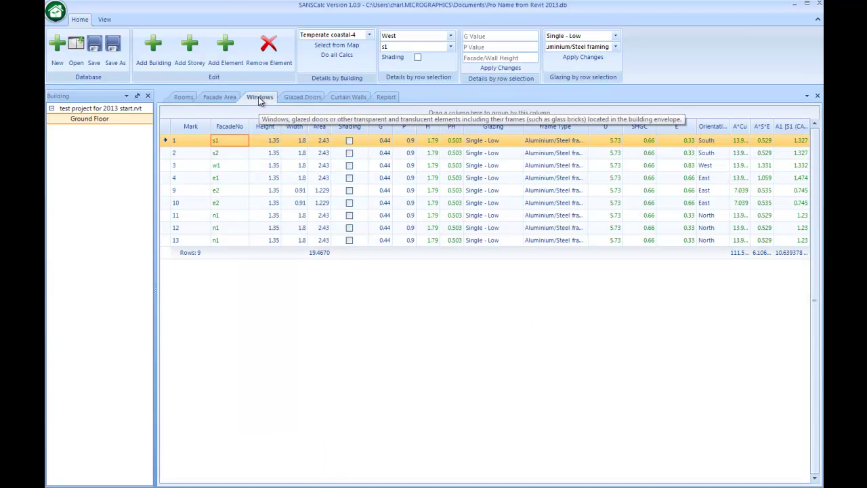
shift+click(168, 240)
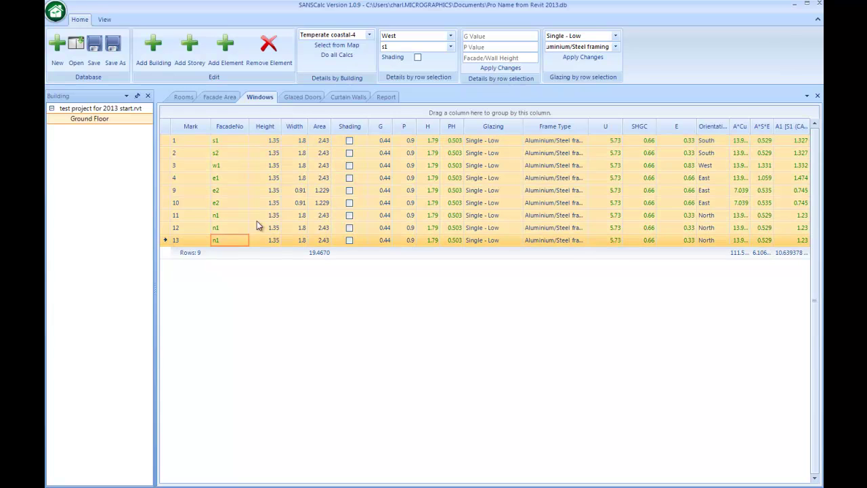
click(615, 35)
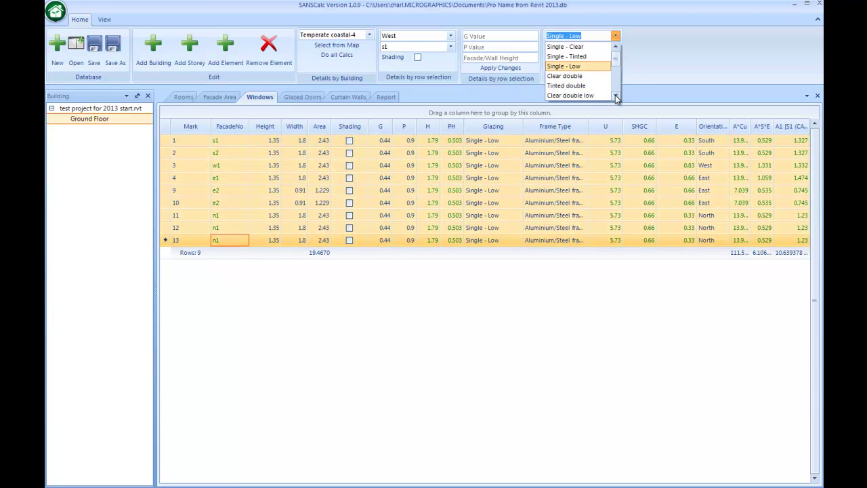
scroll(598, 93, down, 3)
click(592, 86)
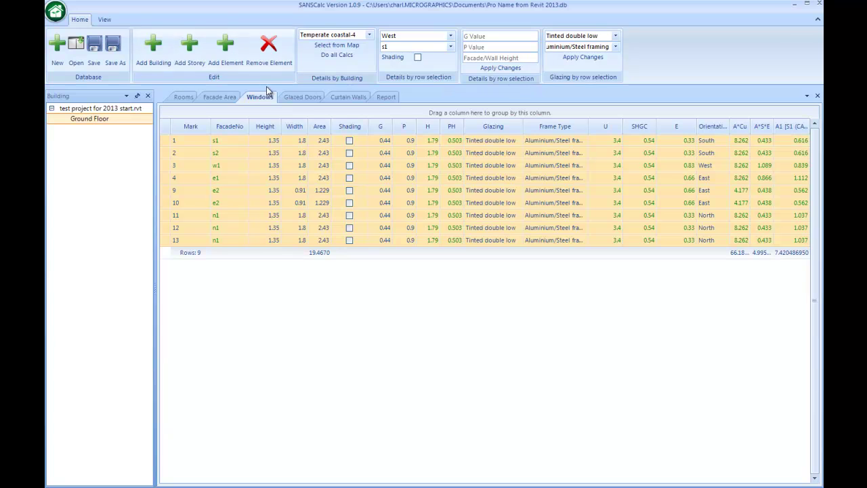
click(96, 59)
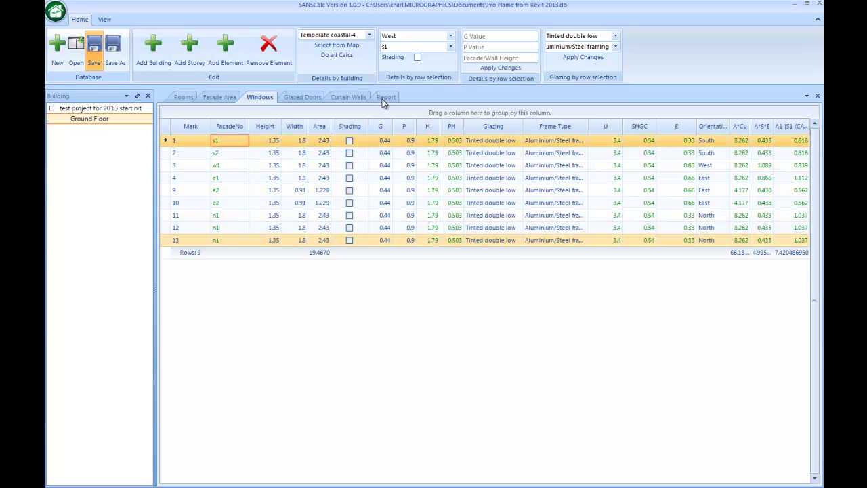
click(387, 98)
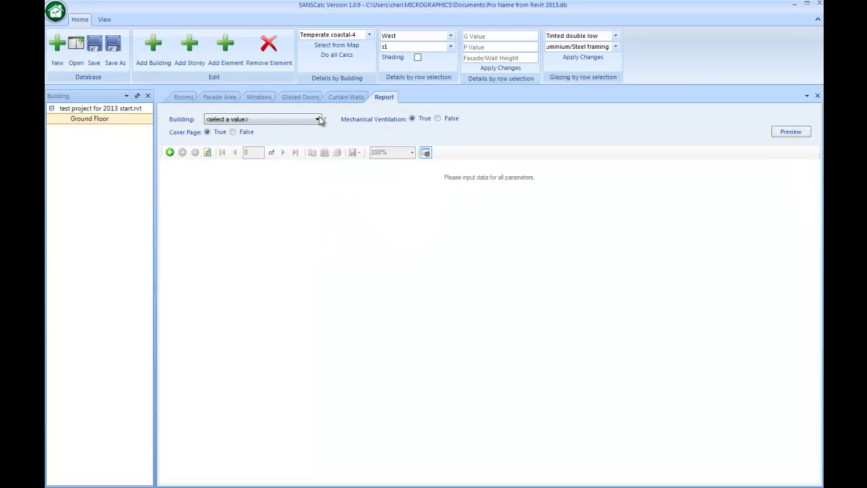
Preview the test project report's page 2, now showing A*Cu 201.120 and A*S*E 18.000
click(317, 119)
click(311, 135)
click(788, 133)
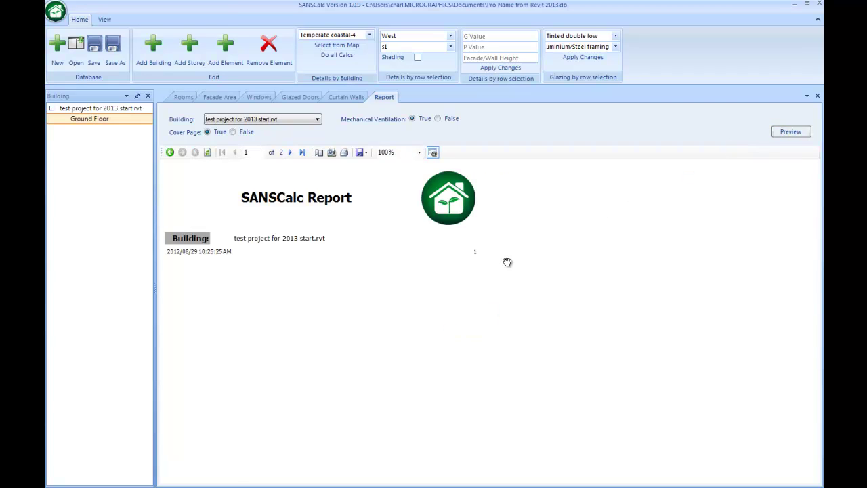
click(289, 152)
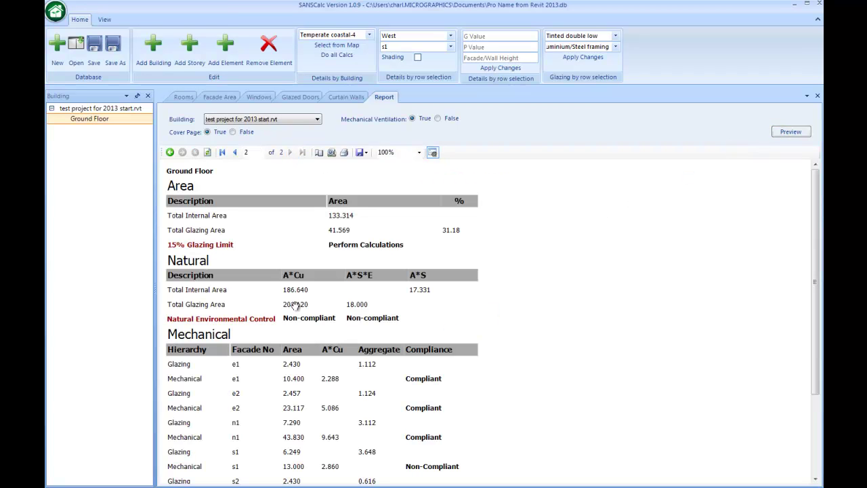